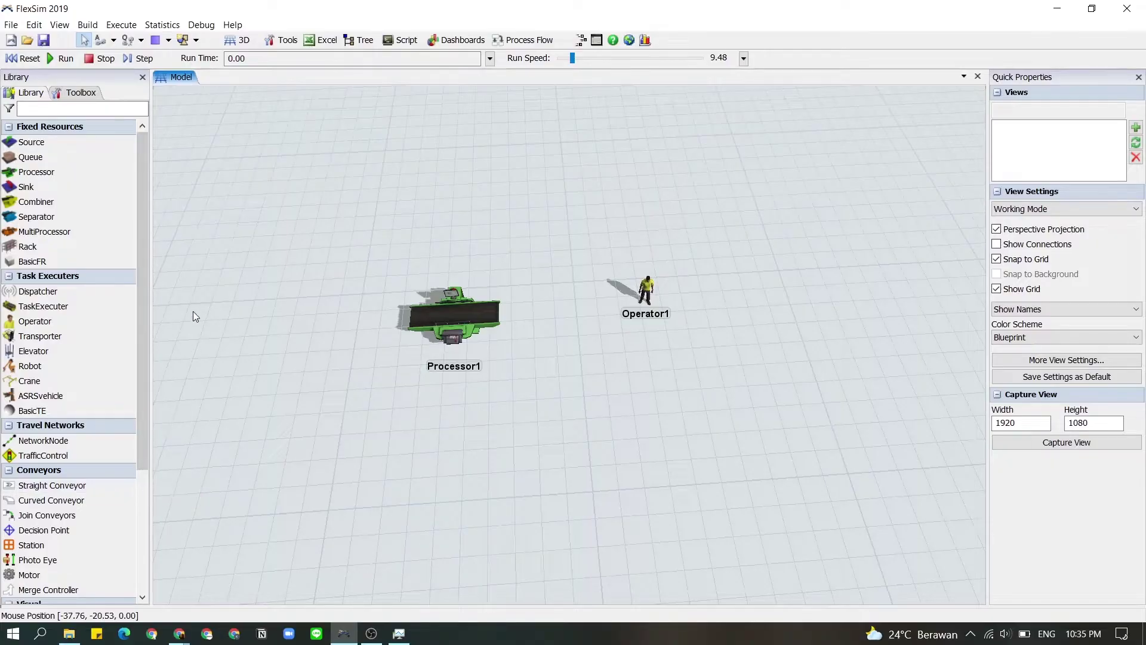
Step: Reposition Processor1 to about X -26.4, Y -22.0 and Operator1 to about X -16.2, Y -22.3, and clear the selection
{"action": "left_click", "coordinate": [470, 311]}
{"action": "left_click_drag", "start_coordinate": [470, 310], "coordinate": [448, 309]}
{"action": "left_click", "coordinate": [655, 291]}
{"action": "left_click_drag", "start_coordinate": [655, 291], "coordinate": [670, 308]}
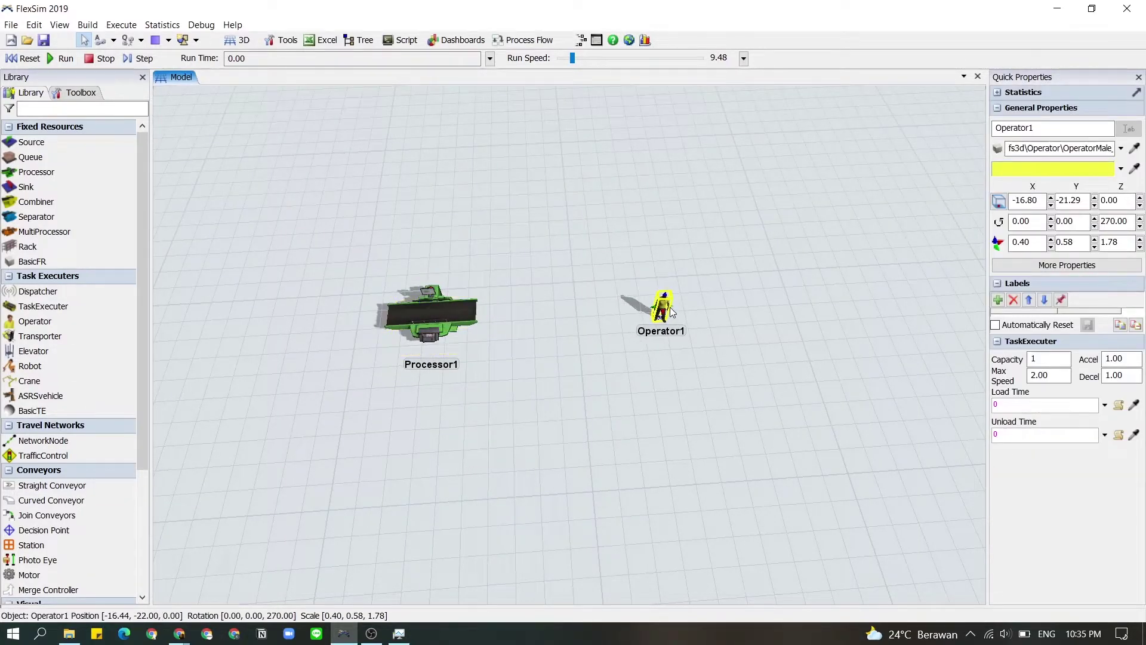
{"action": "left_click", "coordinate": [445, 311]}
{"action": "left_click", "coordinate": [529, 260]}
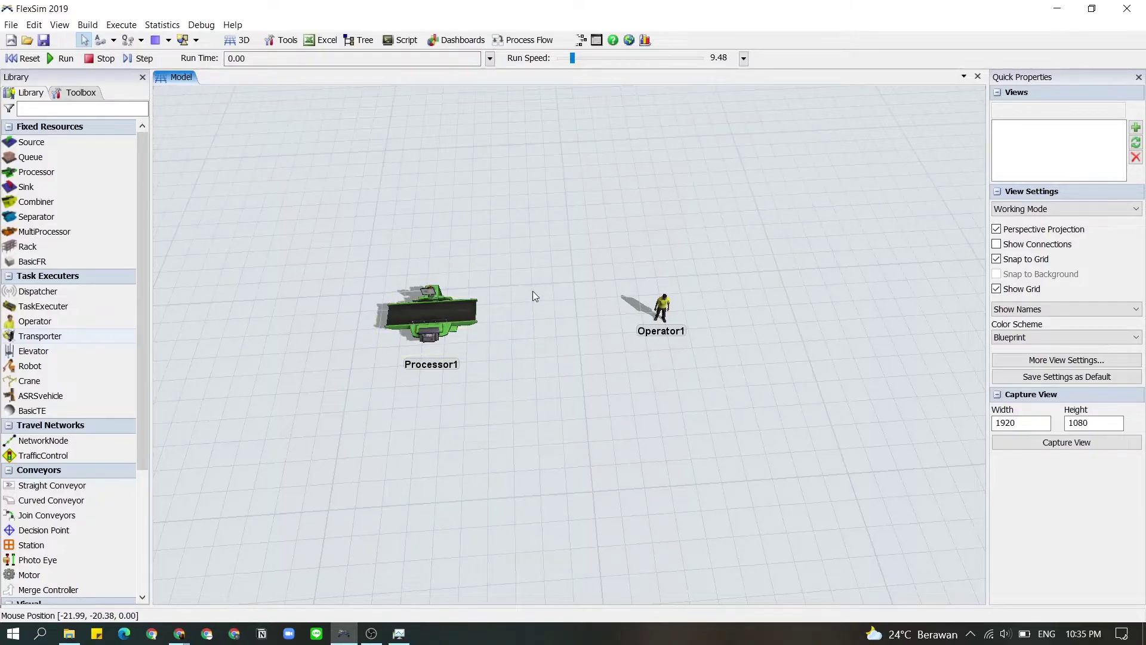
Step: Open the properties of Processor1 and Operator1 side by side and display the trigger settings of each
{"action": "left_click", "coordinate": [442, 310]}
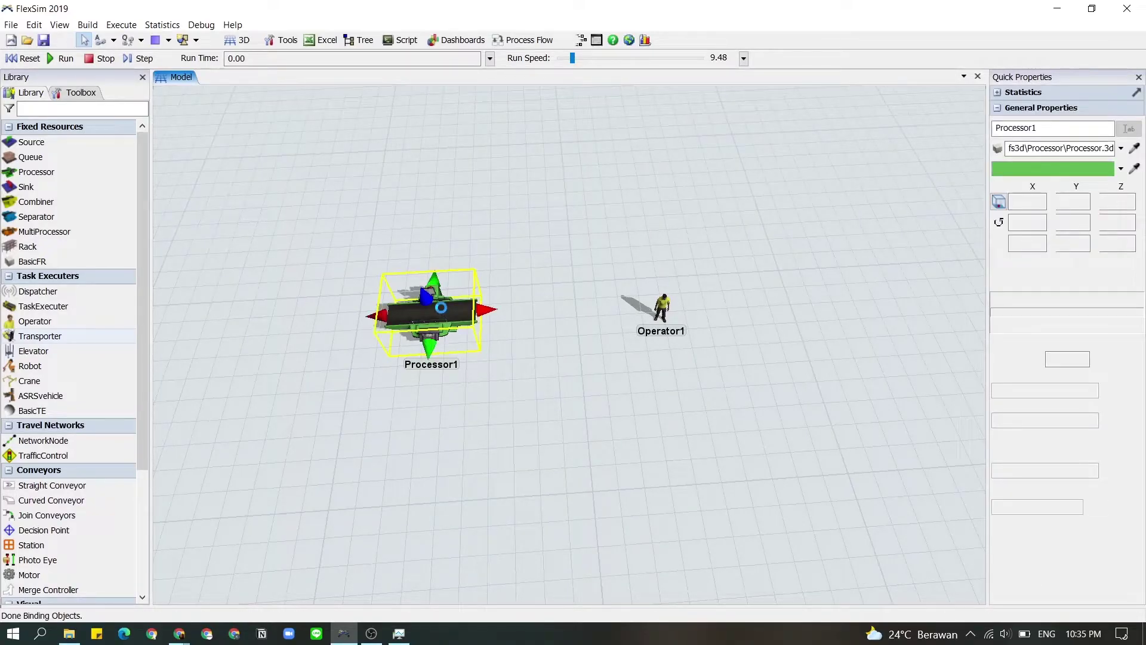
{"action": "double_click", "coordinate": [442, 306]}
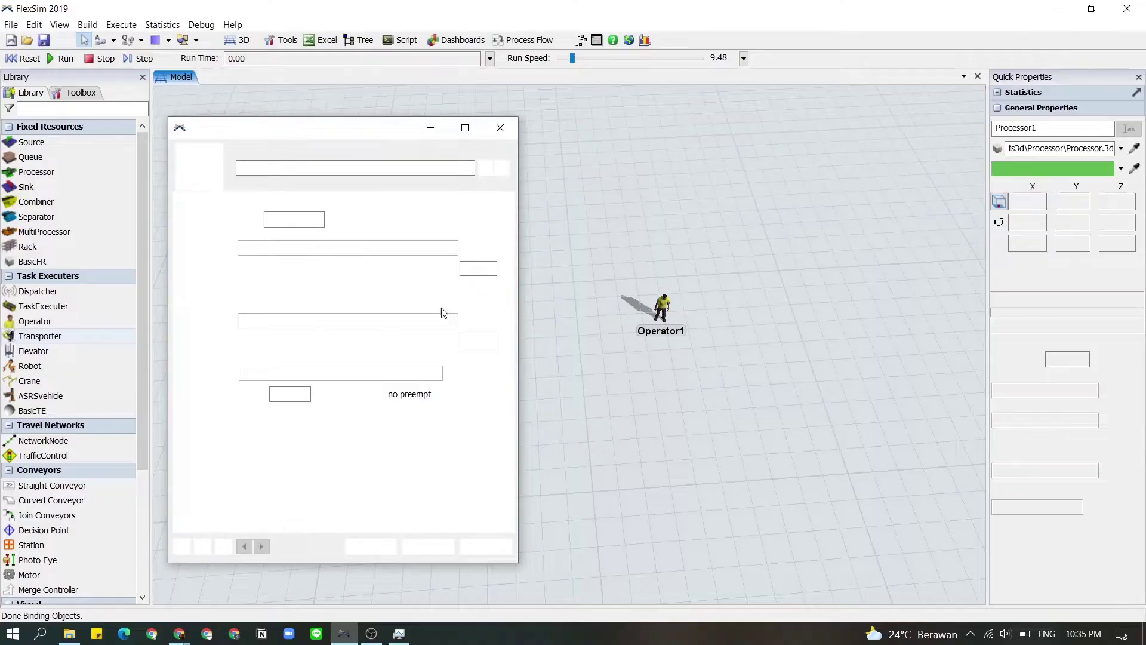
{"action": "left_click", "coordinate": [664, 309]}
{"action": "right_click", "coordinate": [665, 311]}
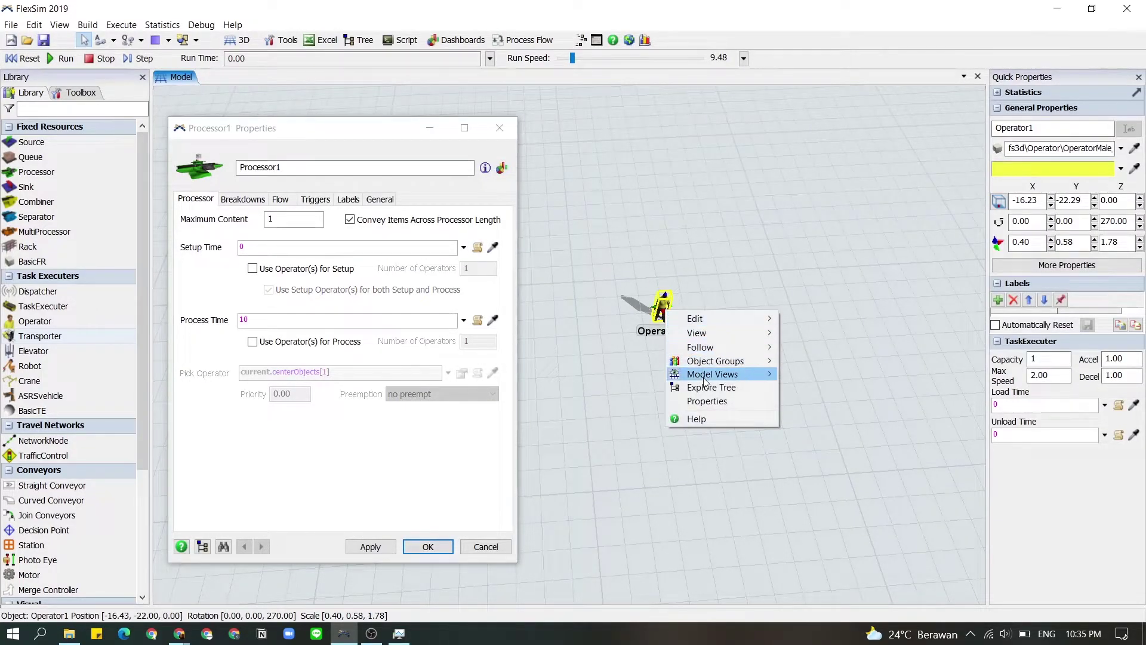
{"action": "left_click", "coordinate": [713, 403]}
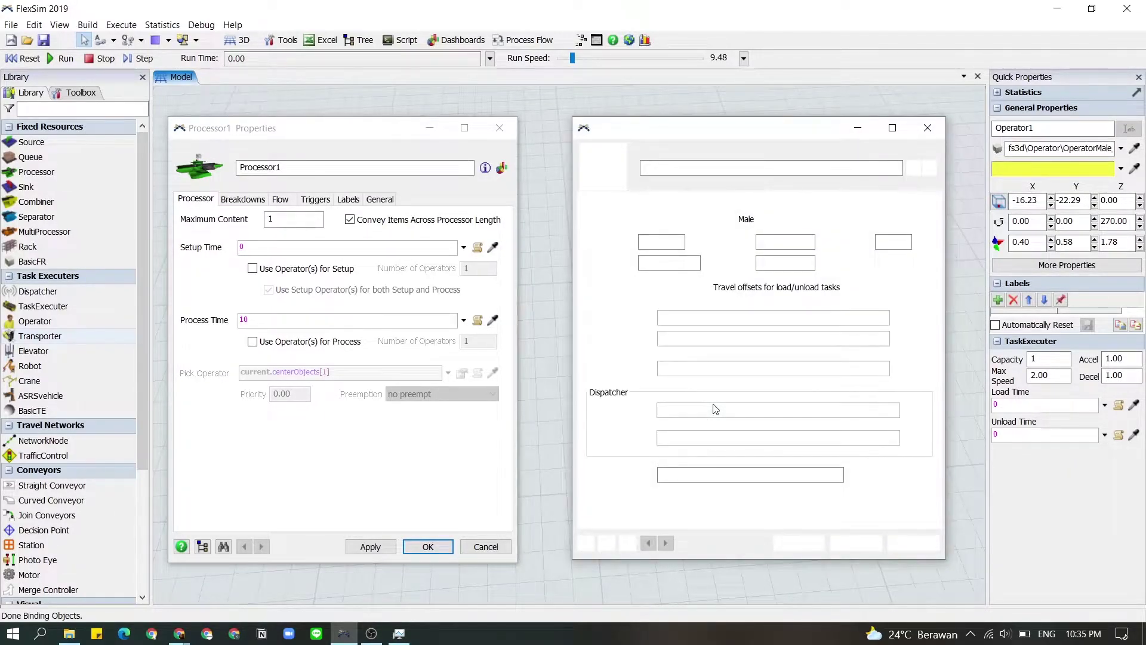
{"action": "left_click", "coordinate": [239, 199]}
{"action": "left_click", "coordinate": [288, 201]}
{"action": "left_click", "coordinate": [315, 198]}
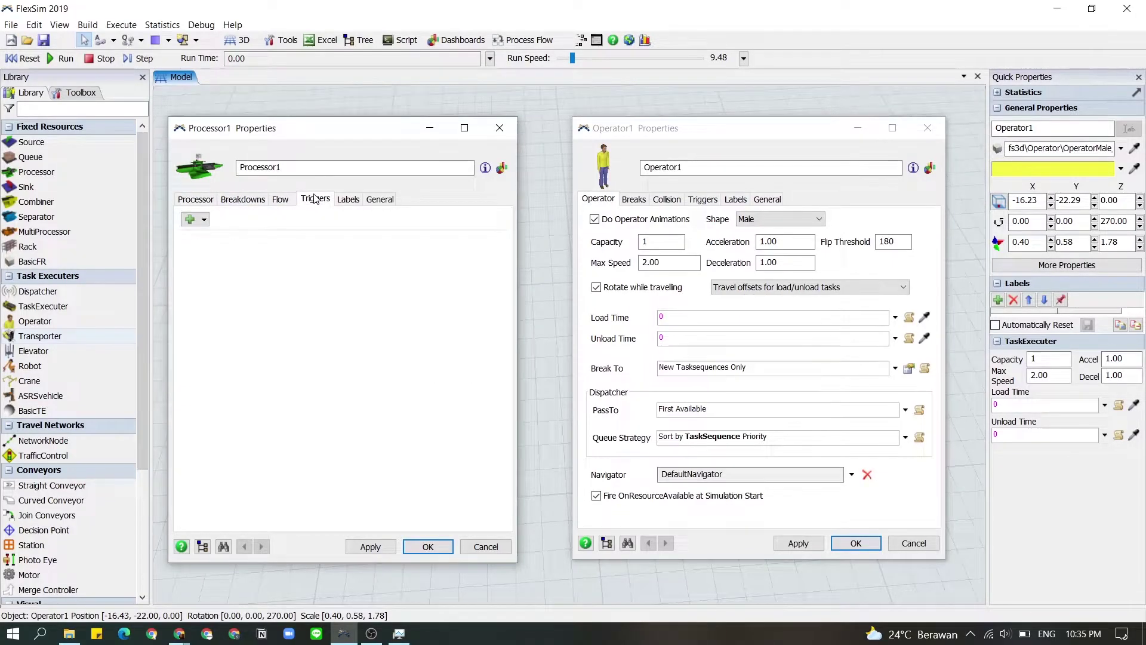
{"action": "left_click", "coordinate": [701, 199]}
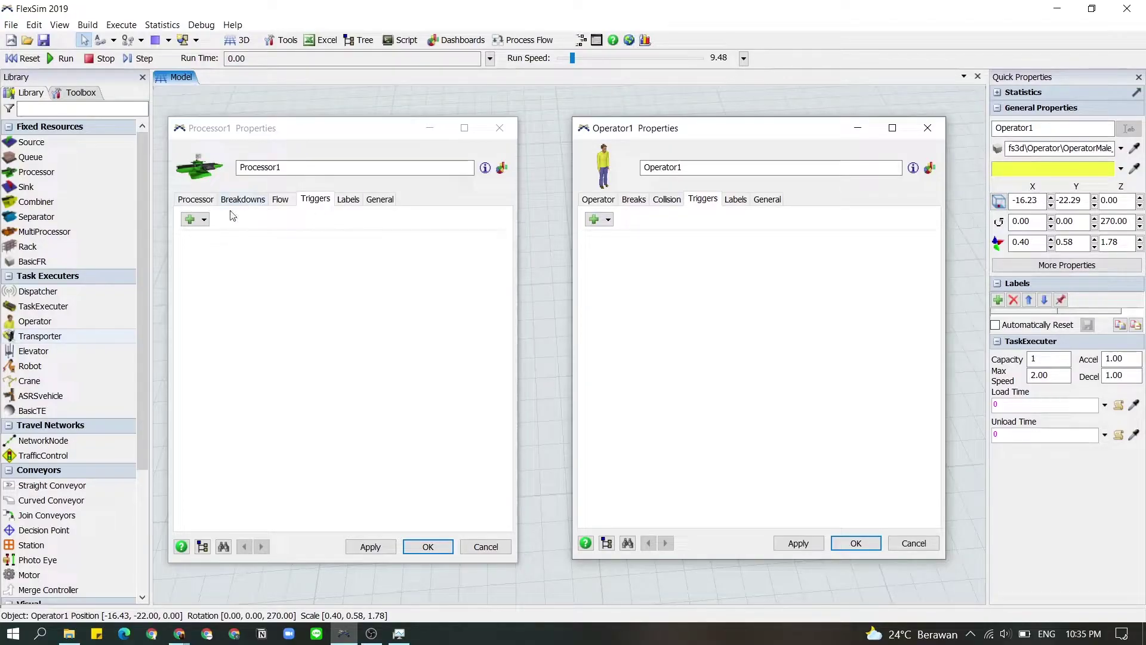
Step: Examine the trigger types available for Processor1 and Operator1, and close both properties windows
{"action": "left_click", "coordinate": [204, 219]}
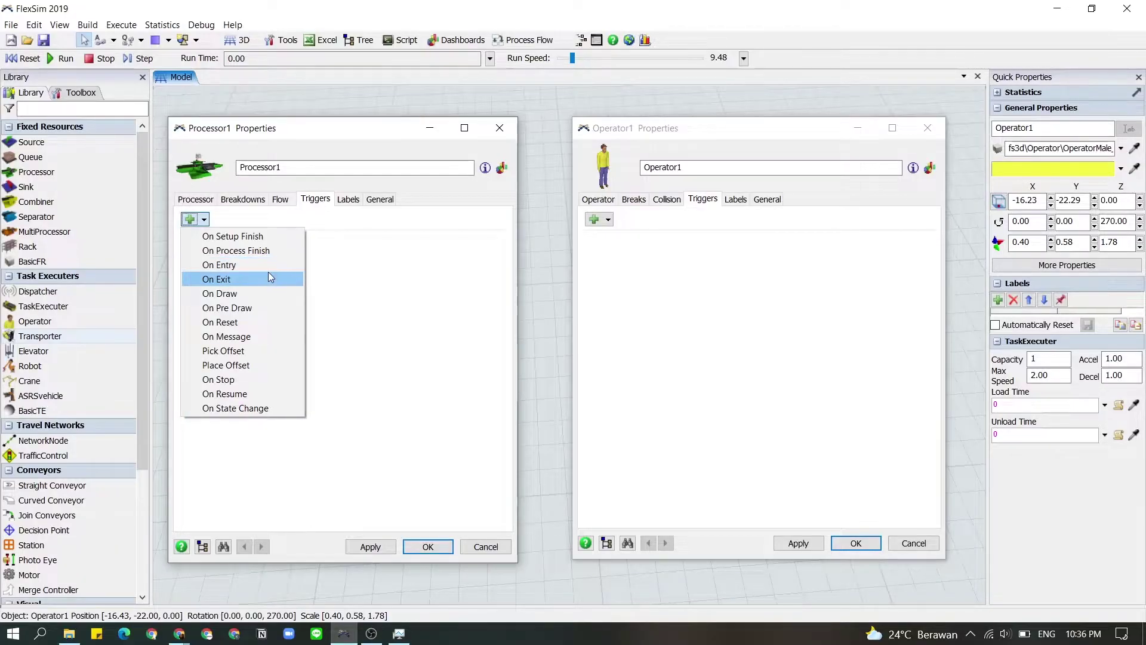
{"action": "left_click", "coordinate": [416, 319]}
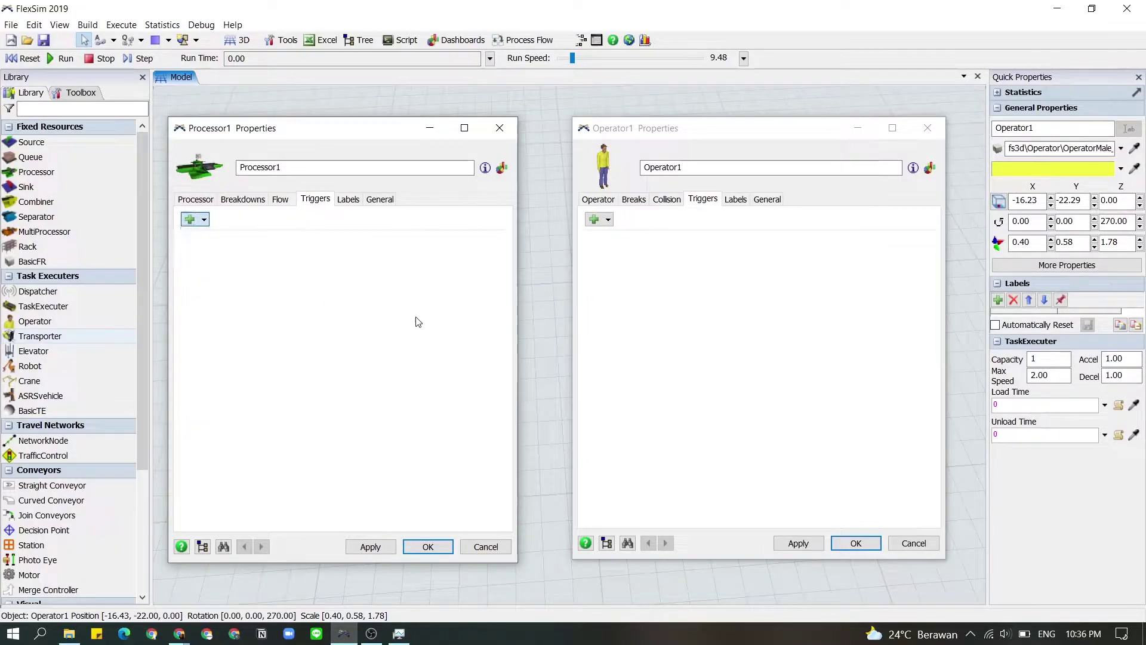
{"action": "left_click", "coordinate": [601, 219]}
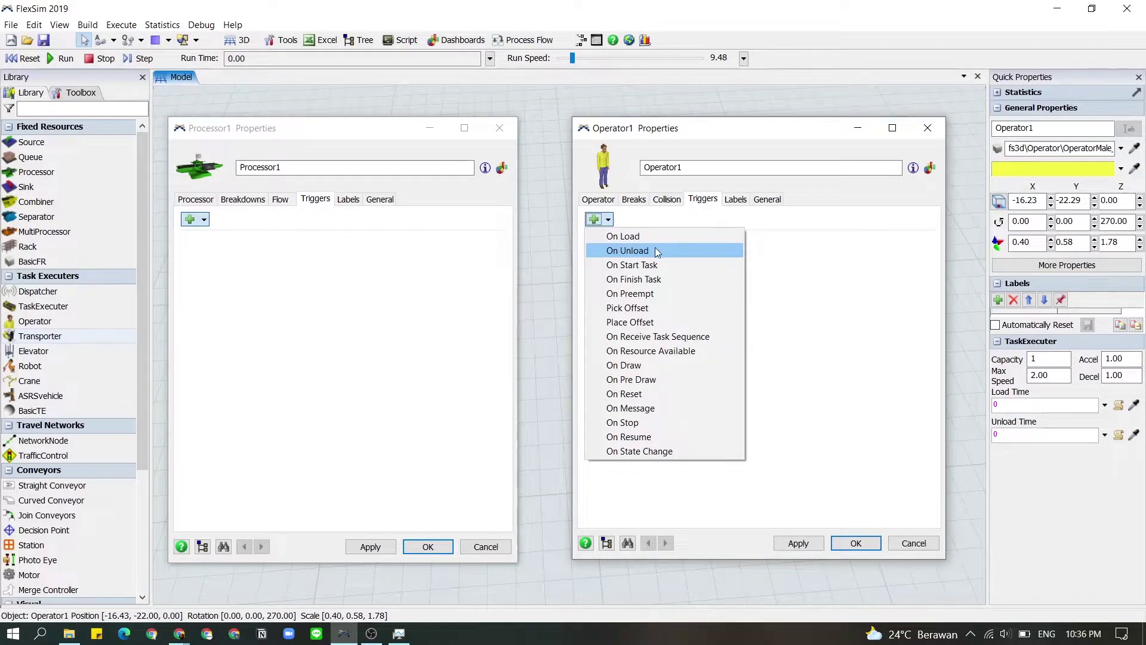
{"action": "left_click", "coordinate": [806, 286]}
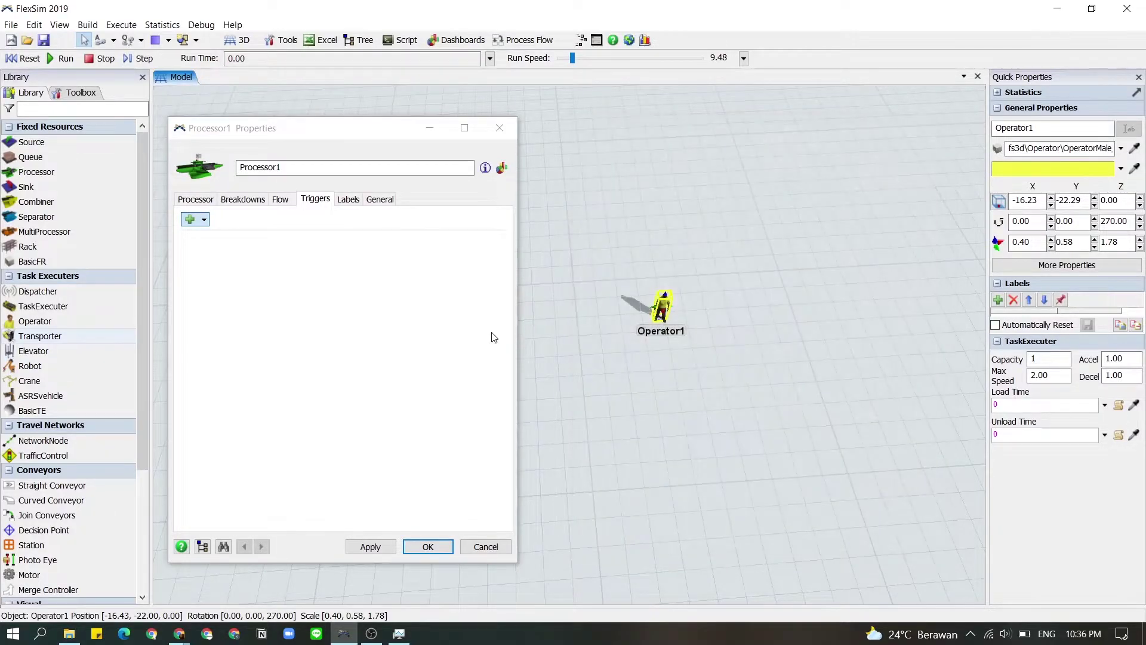
{"action": "left_click", "coordinate": [421, 548]}
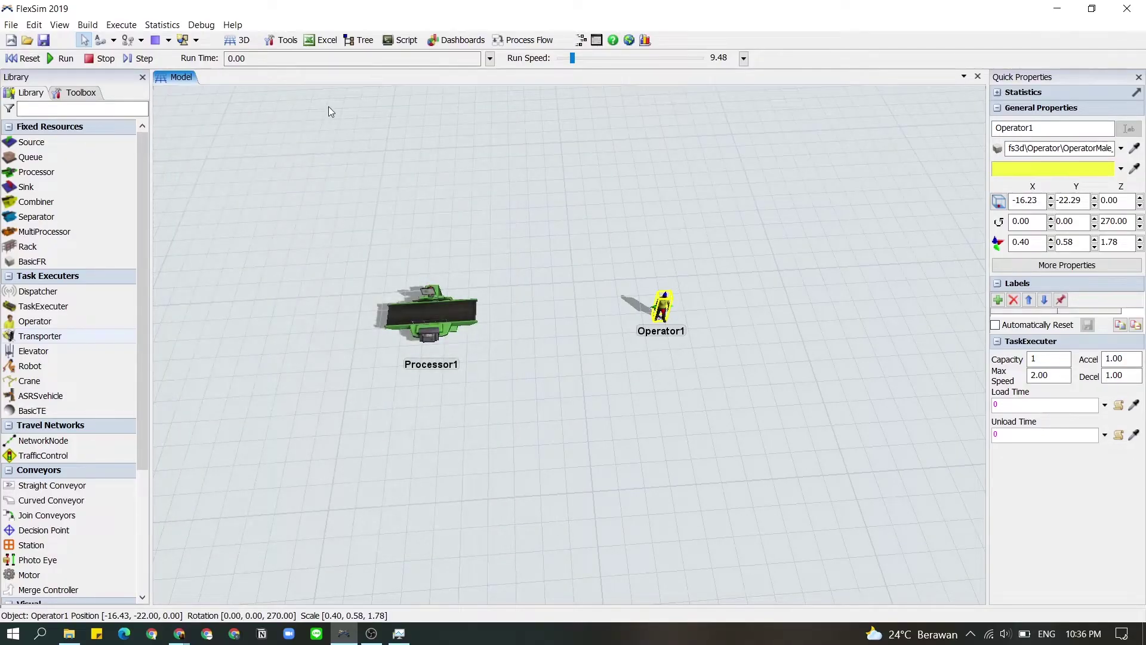
Step: Run the simulation with the run speed lowered to about 3.38, watch the items on Processor1, and reset the model
{"action": "left_click", "coordinate": [62, 58]}
{"action": "mouse_move", "coordinate": [572, 58]}
{"action": "left_mouse_down"}
{"action": "mouse_move", "coordinate": [599, 61]}
{"action": "mouse_move", "coordinate": [568, 57]}
{"action": "left_mouse_up"}
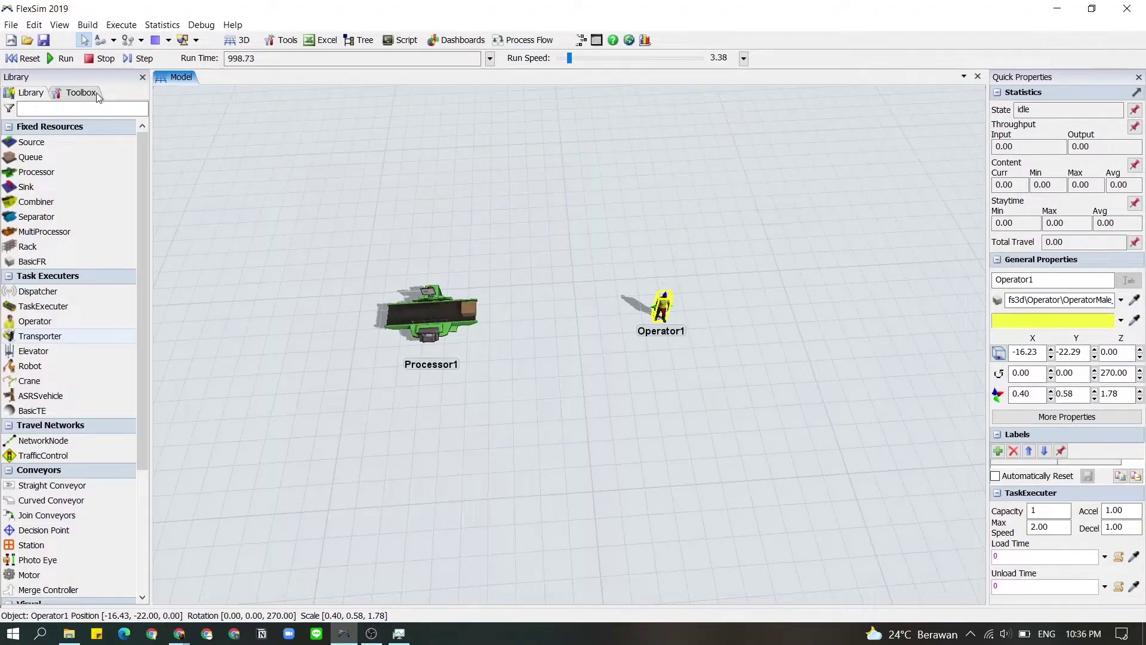
{"action": "left_click", "coordinate": [37, 59]}
Step: Add an On Entry trigger to Processor1
{"action": "left_click", "coordinate": [421, 314]}
{"action": "double_click", "coordinate": [423, 316]}
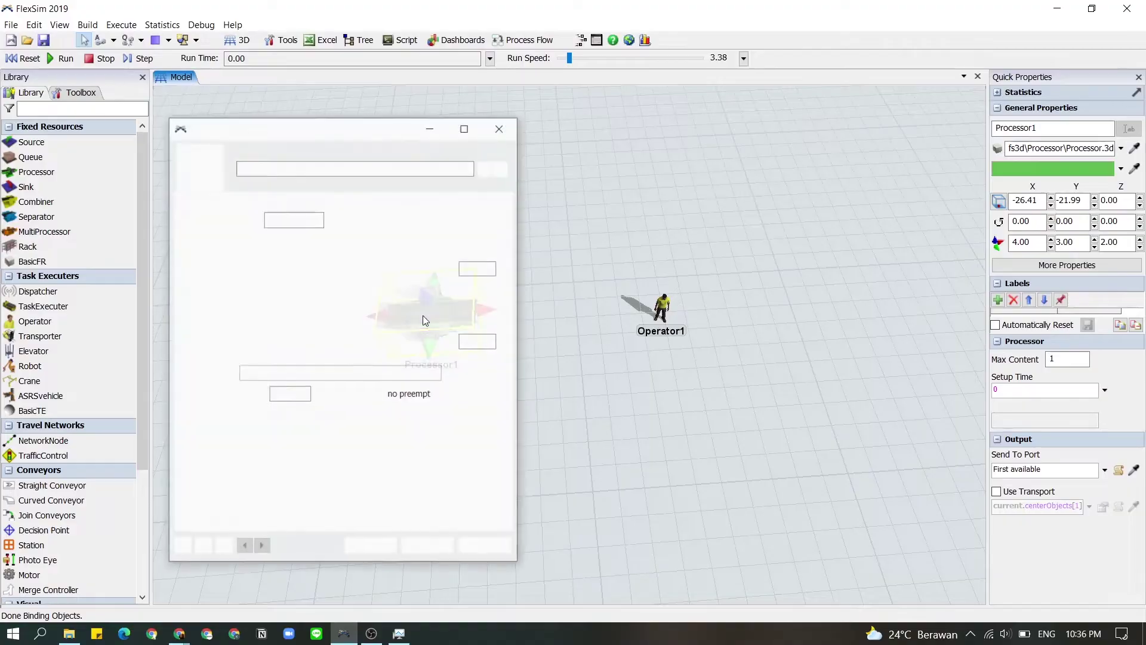
{"action": "left_click", "coordinate": [286, 200]}
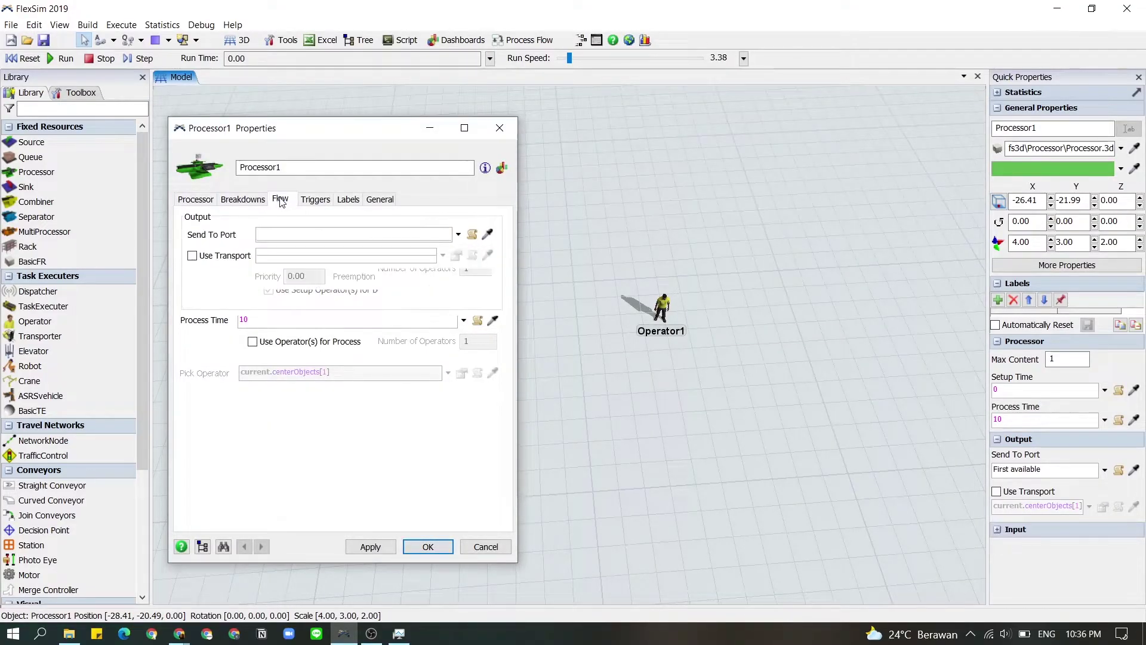
{"action": "left_click", "coordinate": [321, 202]}
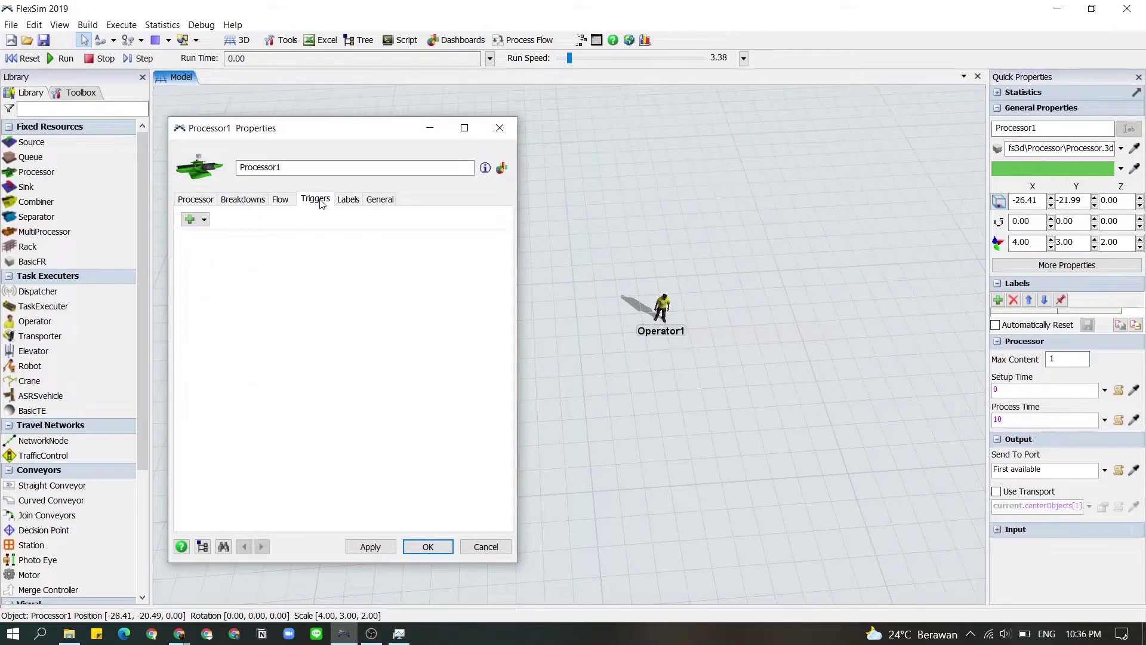
{"action": "left_click", "coordinate": [205, 220]}
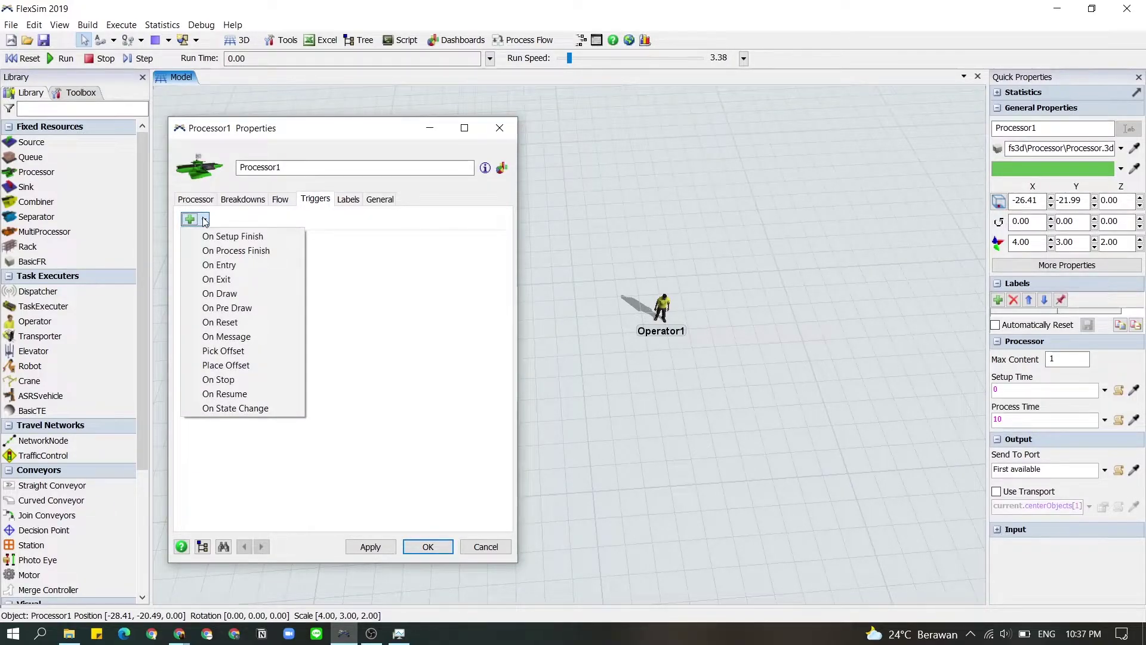
{"action": "left_click", "coordinate": [248, 267]}
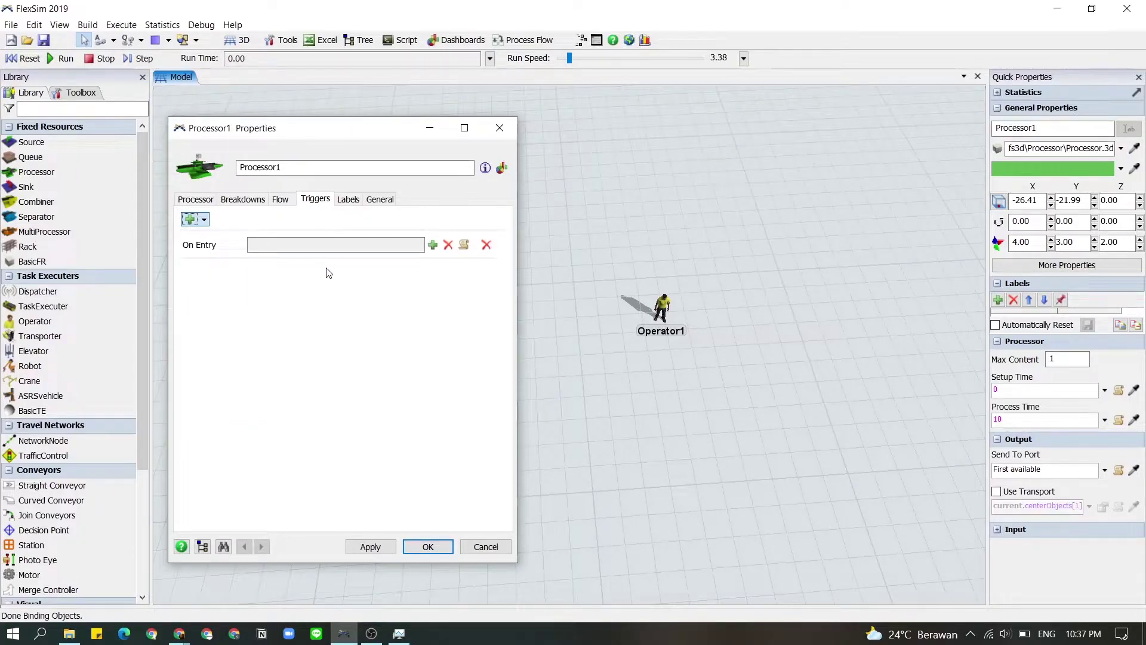
Step: Give the On Entry trigger a Change 3D Shape action that sets the item to 2 - Cylinder.3ds, and apply it
{"action": "left_click", "coordinate": [433, 245]}
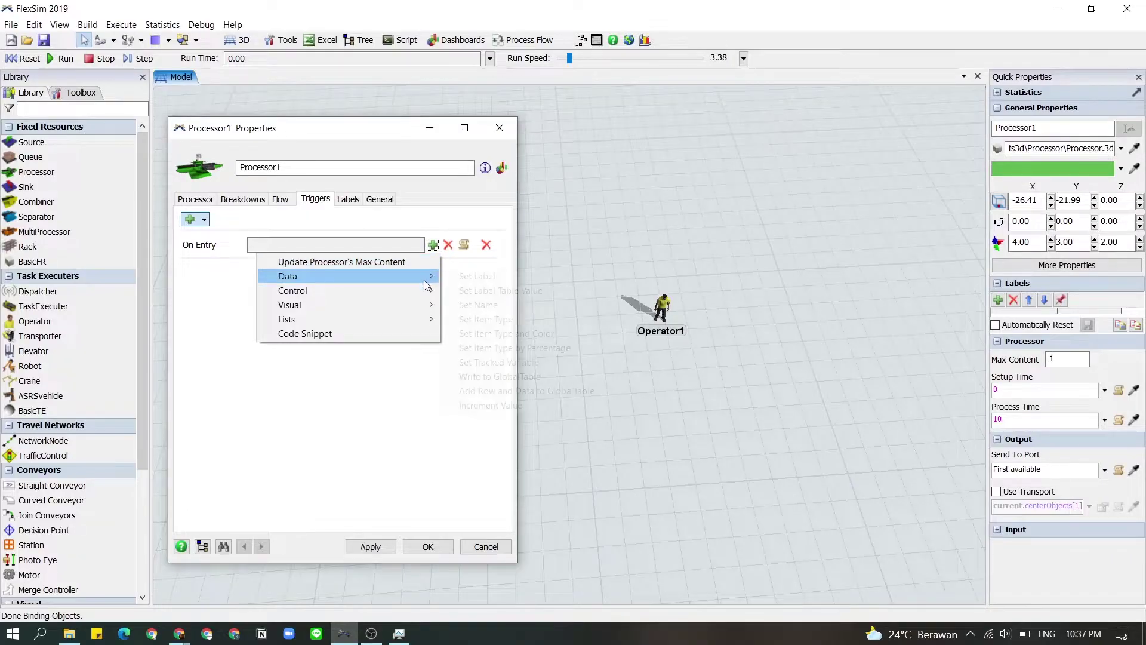
{"action": "mouse_move", "coordinate": [427, 284]}
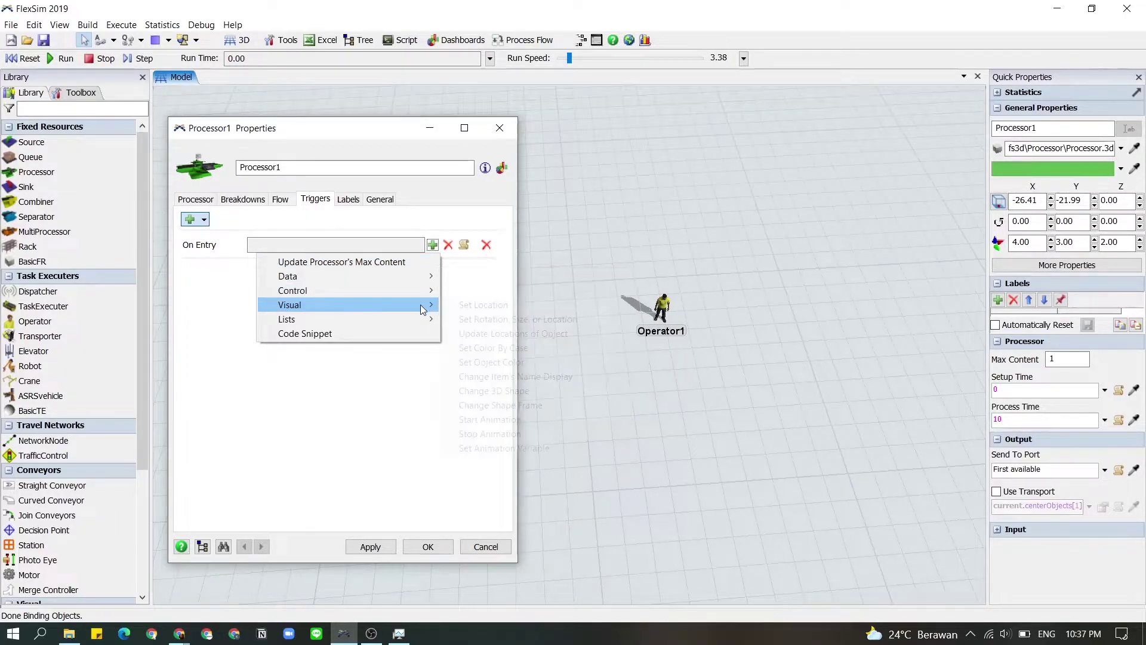
{"action": "mouse_move", "coordinate": [421, 321]}
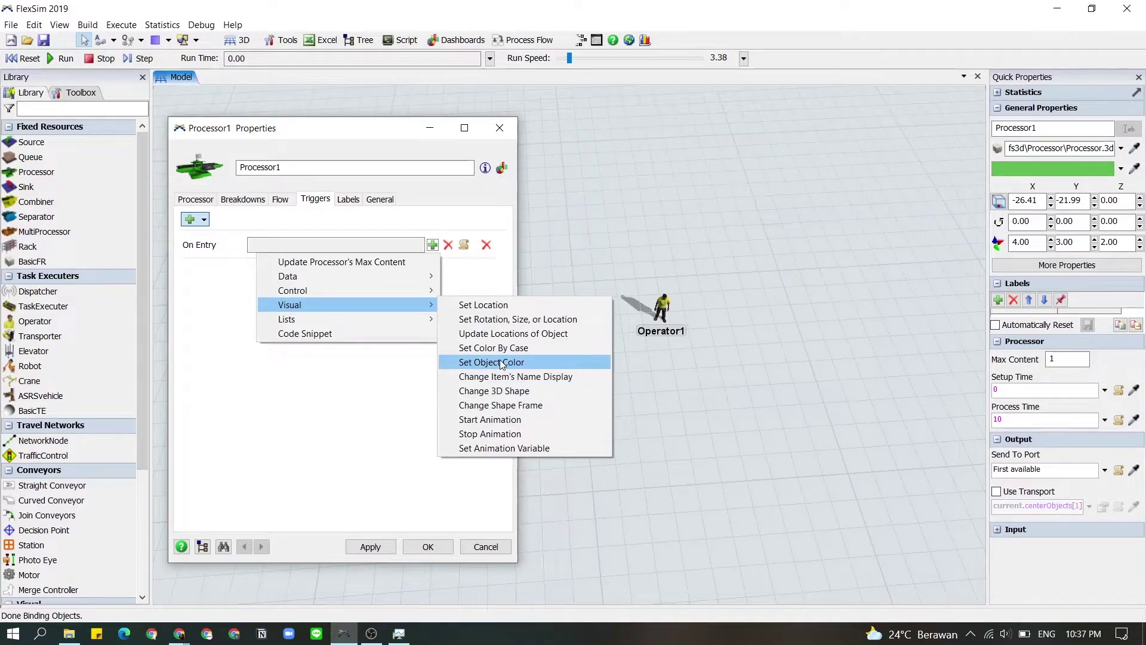
{"action": "left_click", "coordinate": [510, 395]}
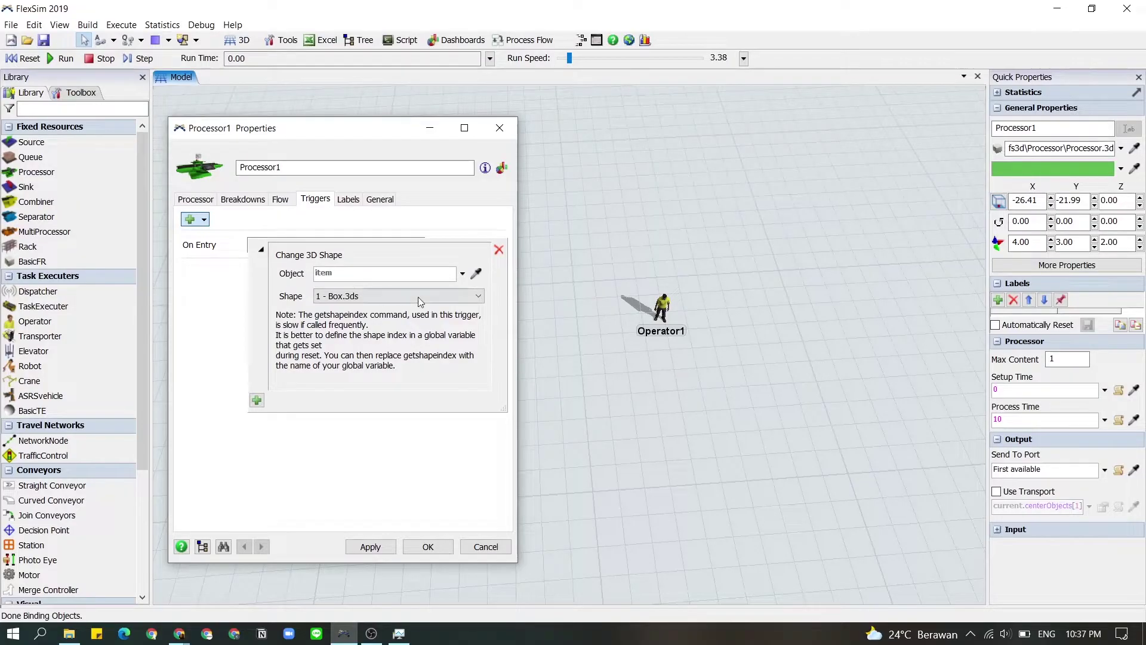
{"action": "left_click", "coordinate": [430, 296]}
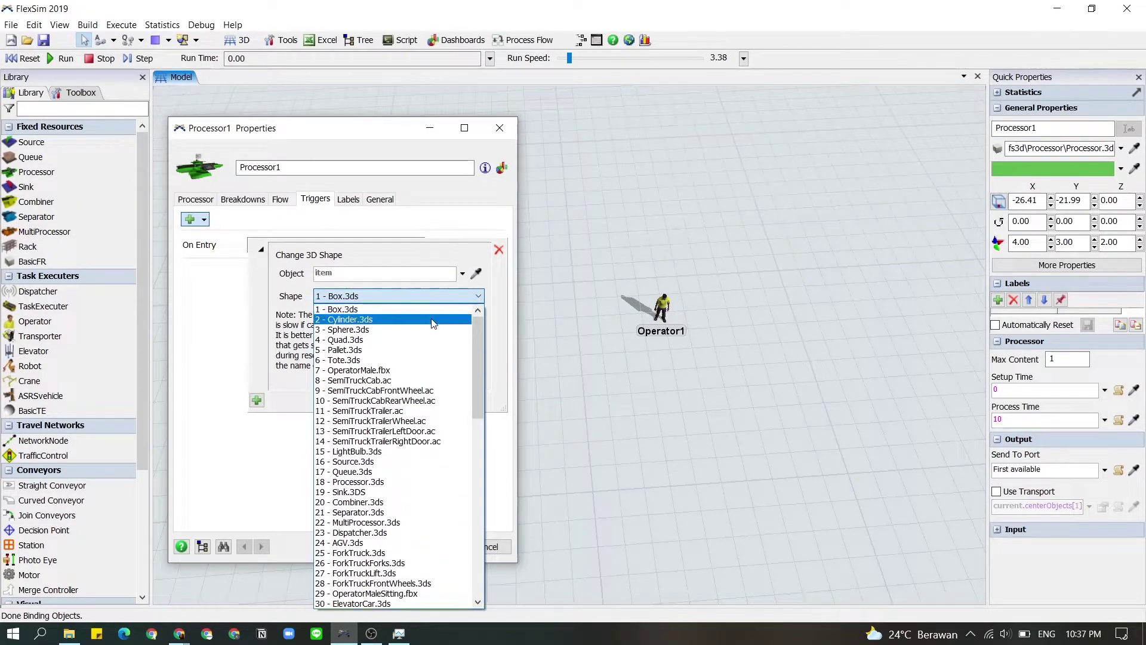
{"action": "left_click", "coordinate": [433, 320]}
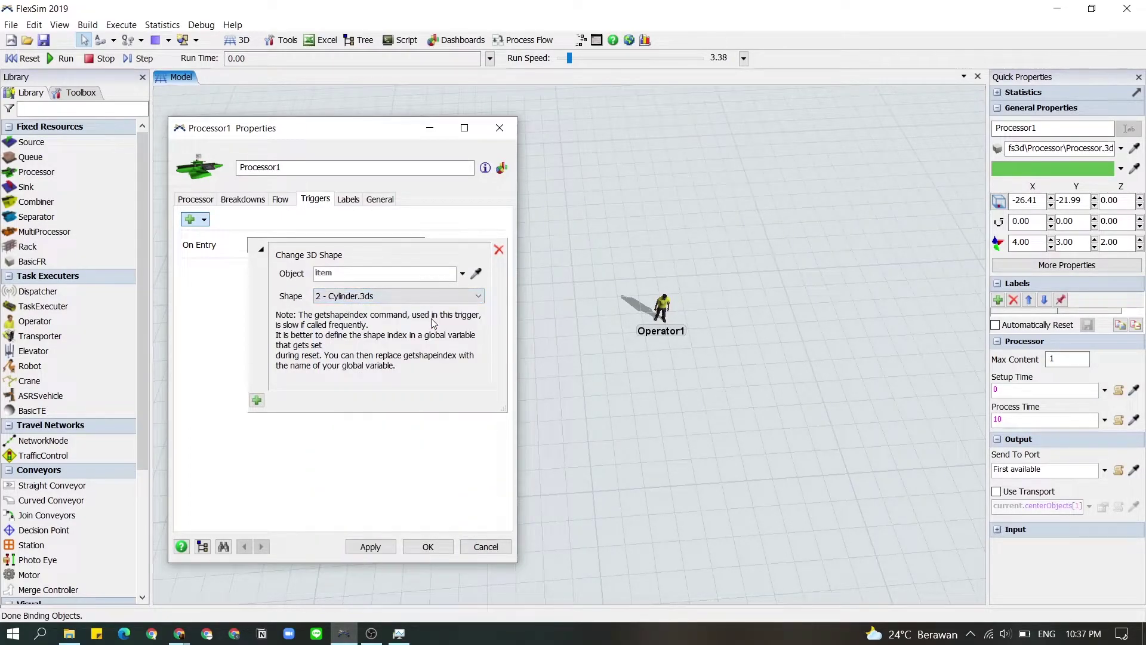
{"action": "left_click", "coordinate": [373, 546]}
{"action": "left_click", "coordinate": [418, 547]}
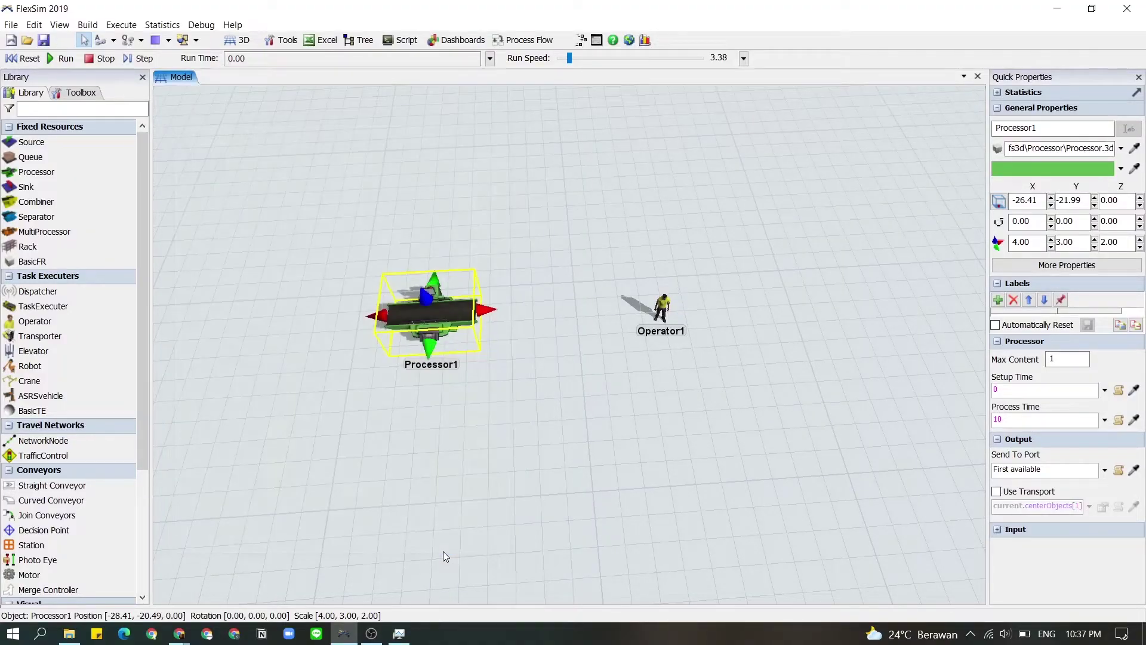
Step: Run the simulation at a run speed of about 18.49, check the item shape on Processor1 up close, and reset the model
{"action": "left_click", "coordinate": [61, 58]}
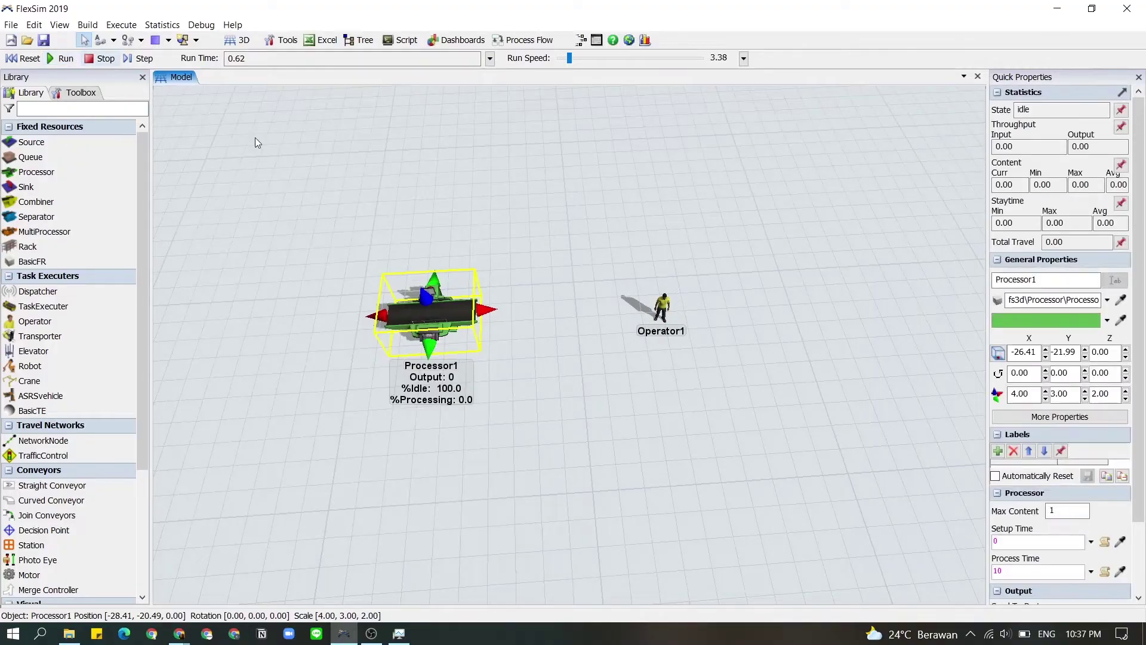
{"action": "mouse_move", "coordinate": [569, 58]}
{"action": "left_mouse_down"}
{"action": "mouse_move", "coordinate": [587, 56]}
{"action": "mouse_move", "coordinate": [575, 59]}
{"action": "left_mouse_up"}
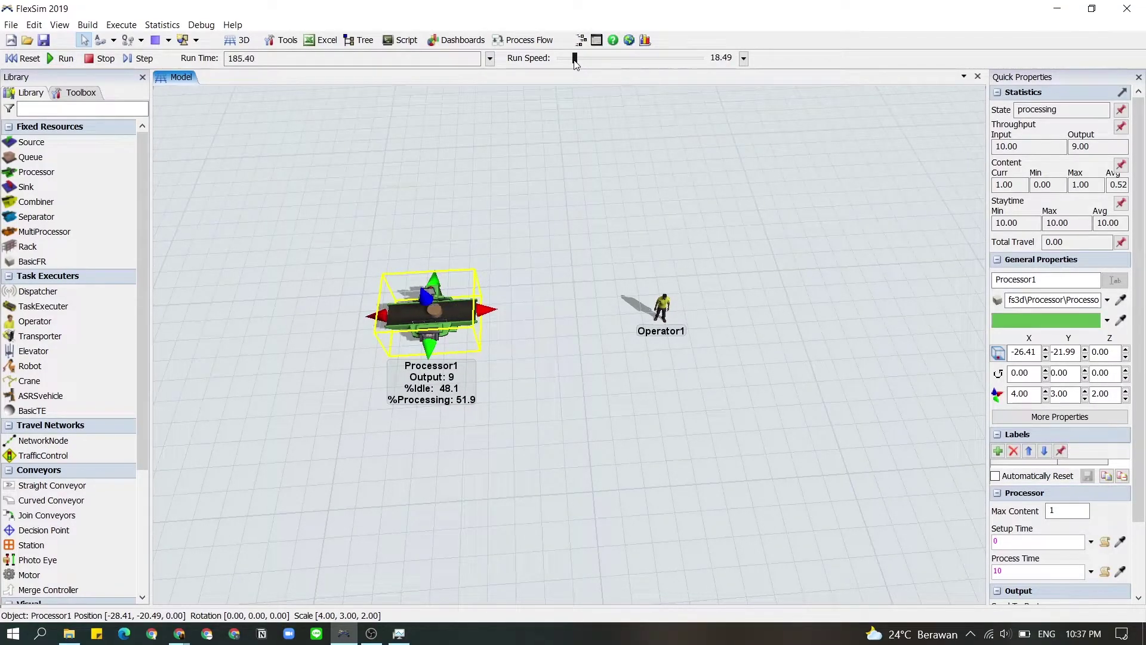
{"action": "left_click", "coordinate": [411, 246]}
{"action": "scroll", "coordinate": [417, 264], "scroll_direction": "up", "scroll_amount": 5}
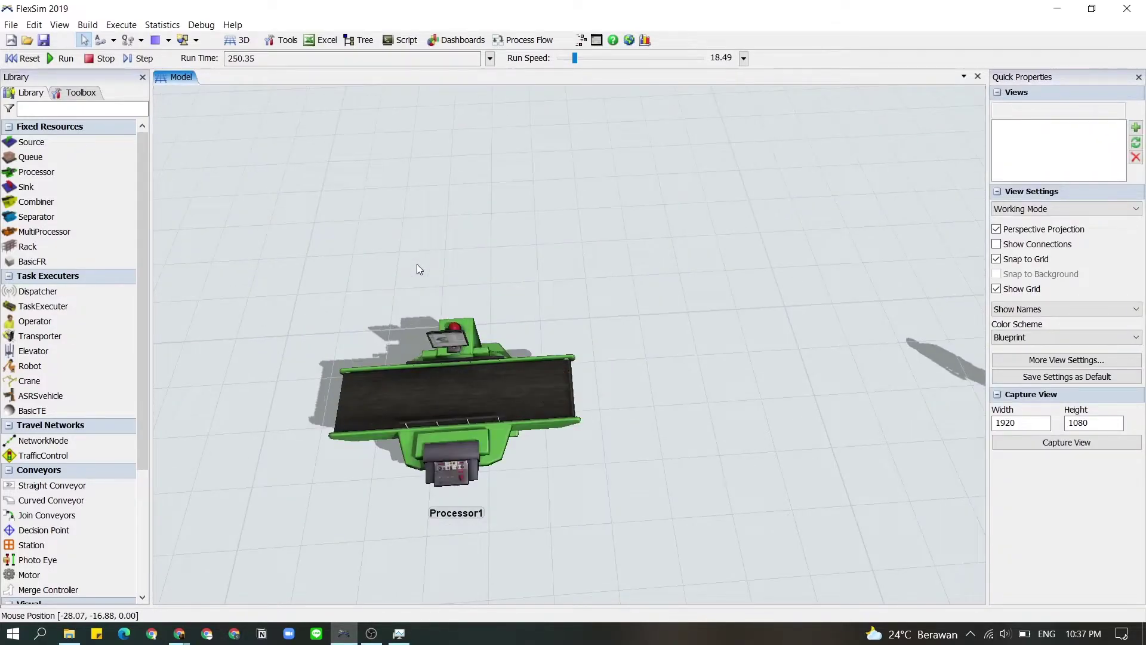
{"action": "left_click_drag", "start_coordinate": [494, 269], "coordinate": [512, 205]}
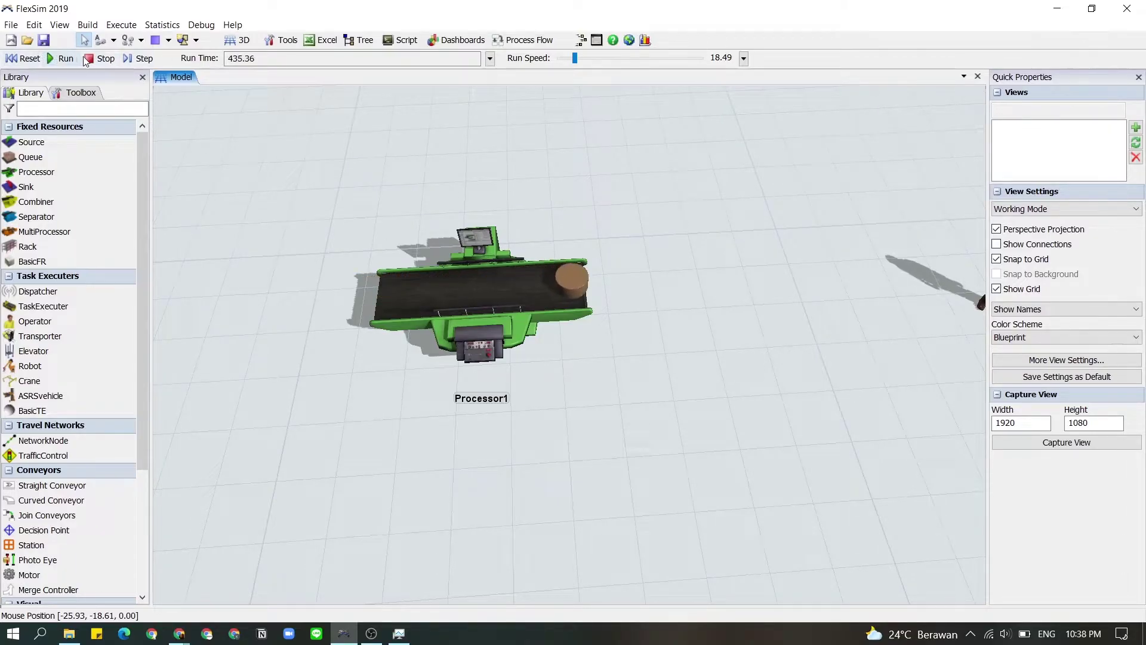
{"action": "left_click", "coordinate": [41, 58]}
Step: Add a Set Object Color action to Processor1's On Entry trigger, below the existing Change 3D Shape action
{"action": "left_click", "coordinate": [462, 289]}
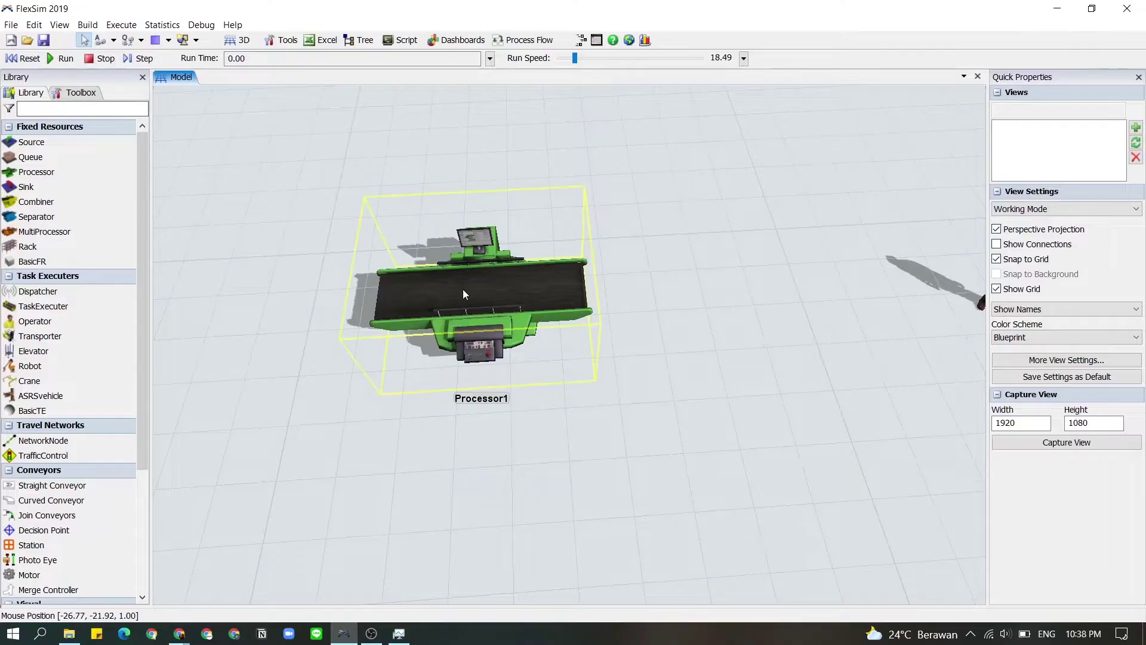
{"action": "double_click", "coordinate": [462, 289]}
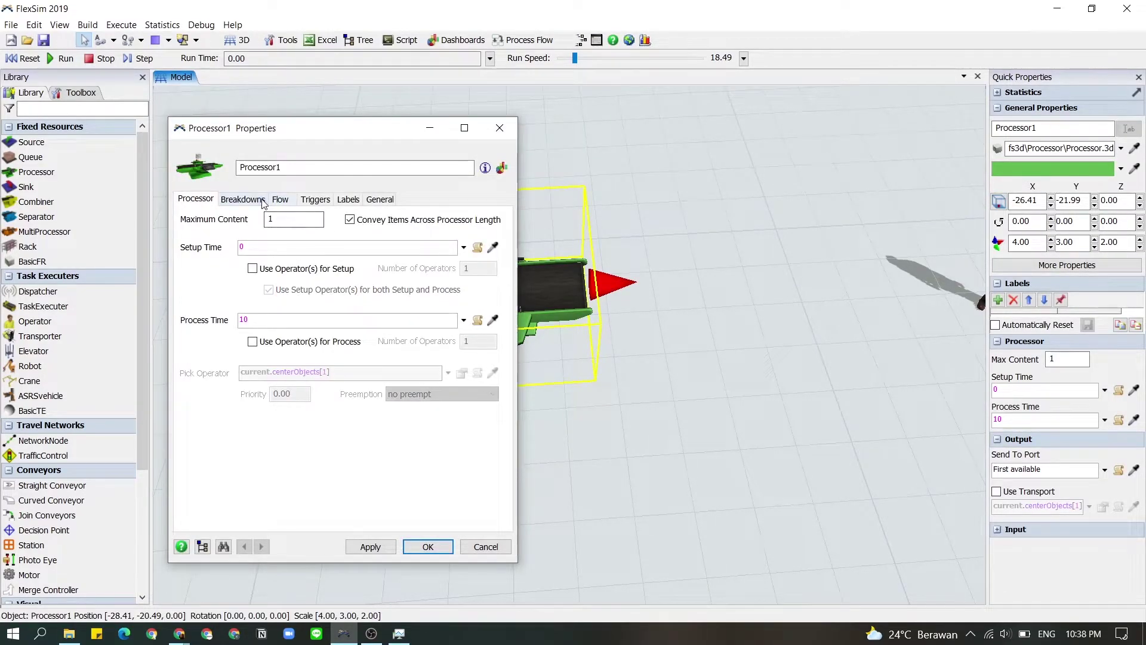
{"action": "left_click", "coordinate": [314, 199]}
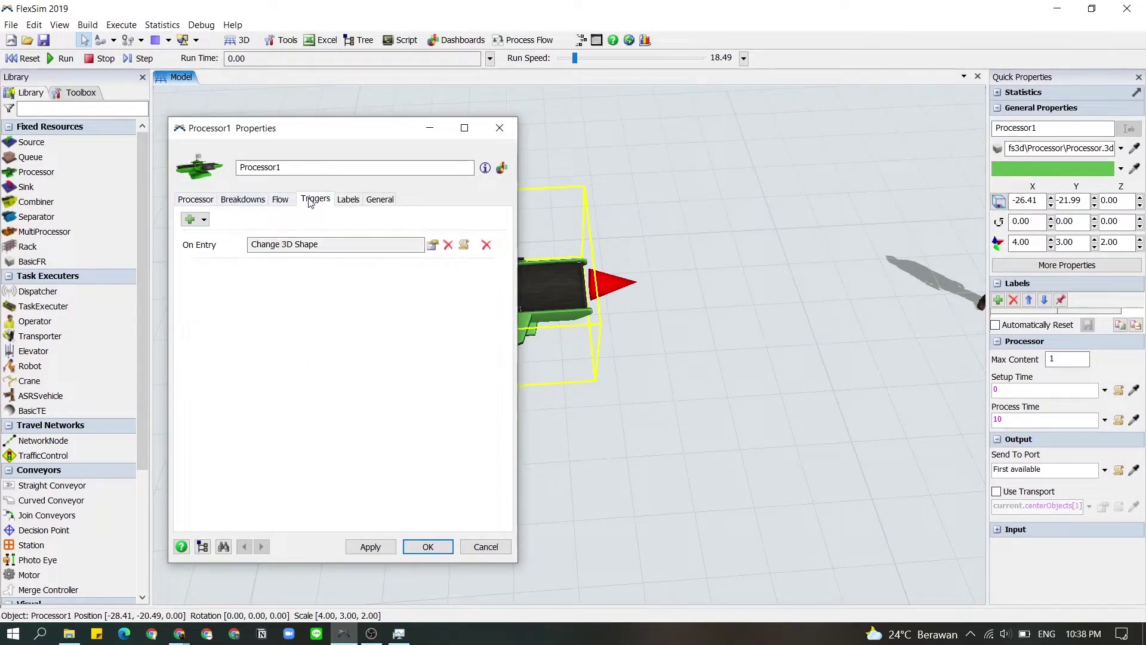
{"action": "left_click", "coordinate": [430, 245]}
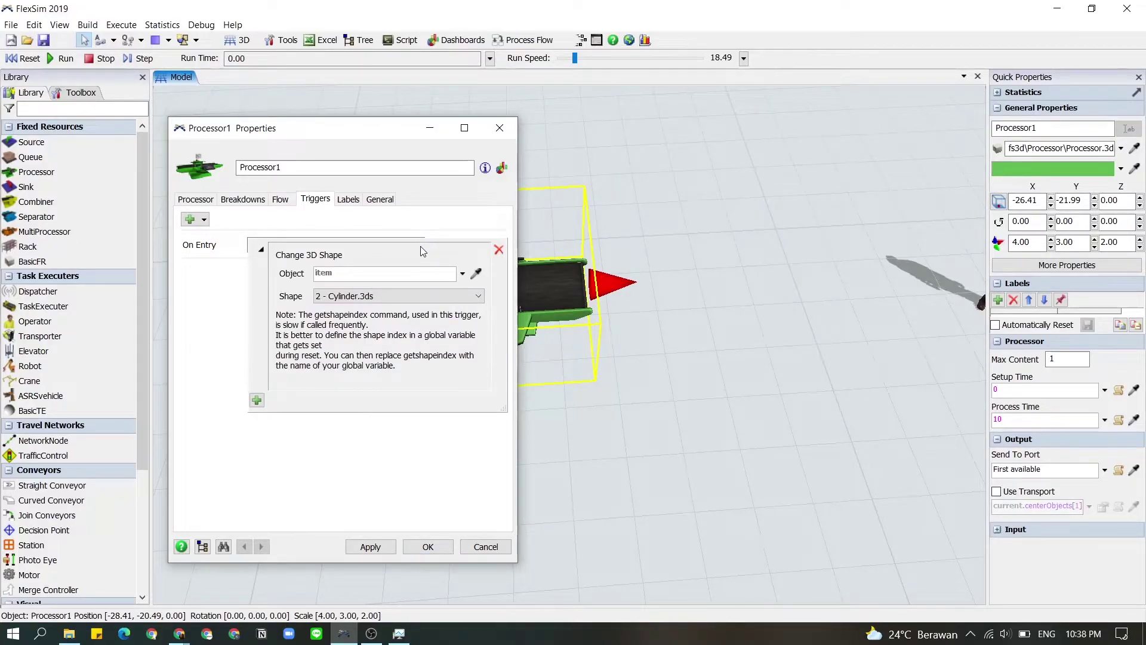
{"action": "left_click", "coordinate": [257, 400]}
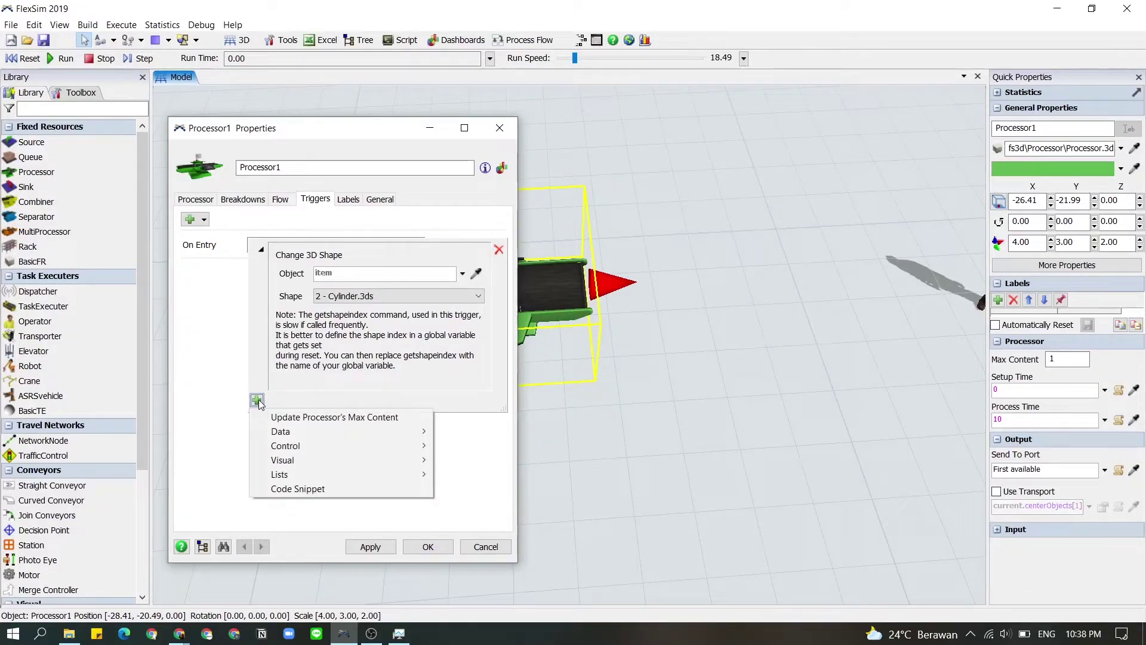
{"action": "mouse_move", "coordinate": [338, 444]}
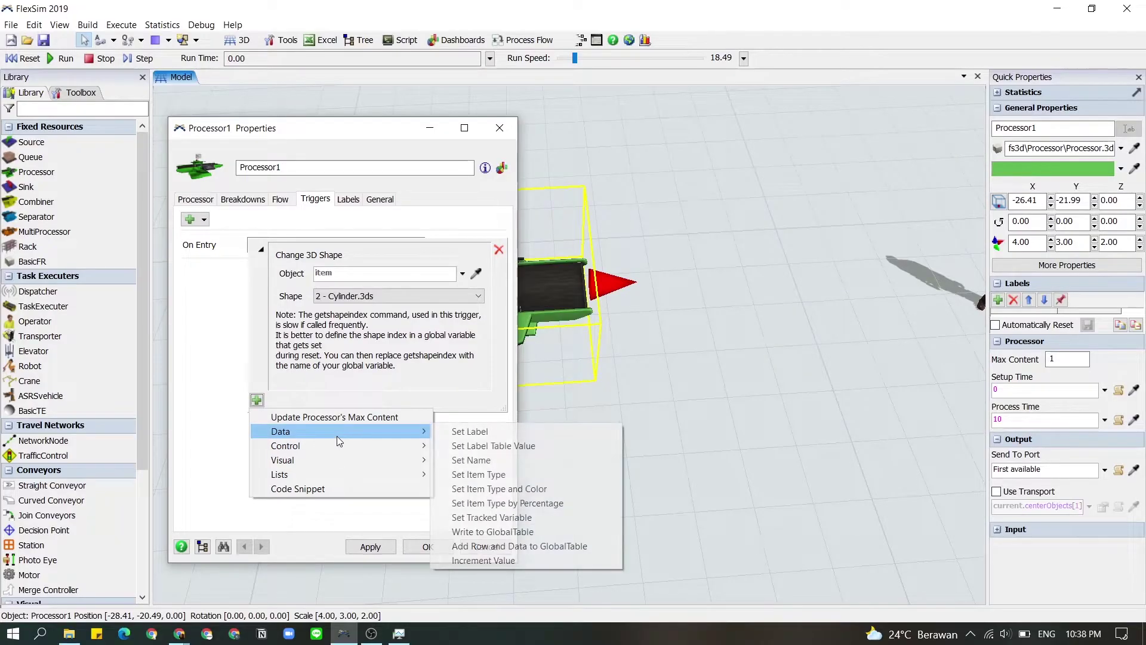
{"action": "mouse_move", "coordinate": [360, 469]}
{"action": "mouse_move", "coordinate": [364, 466]}
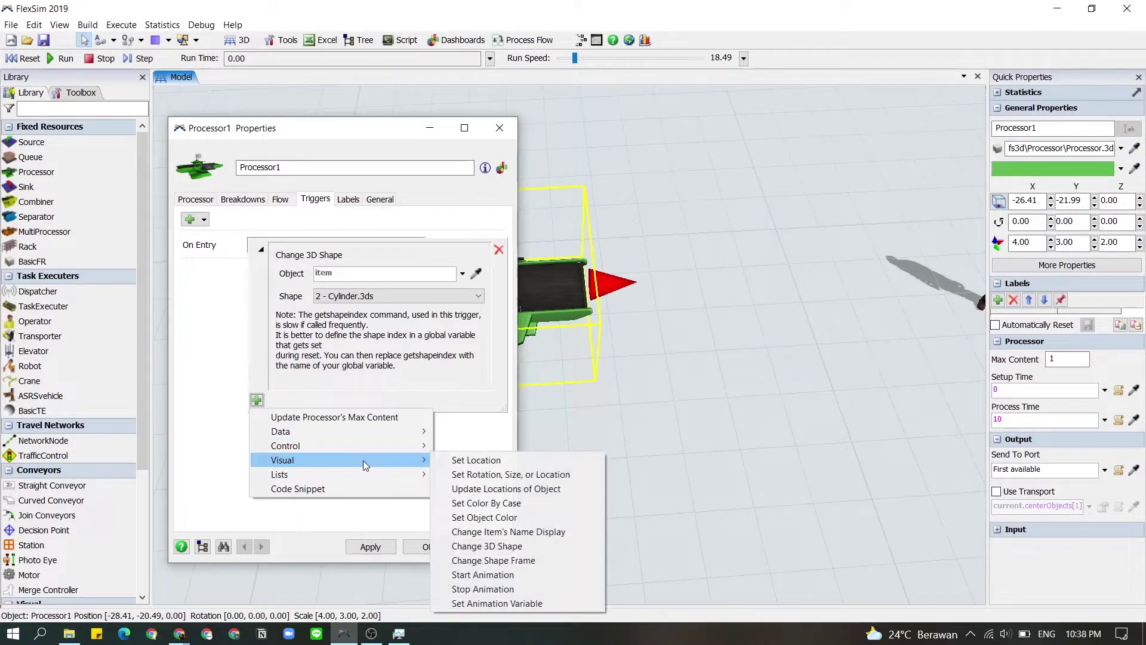
{"action": "left_click", "coordinate": [505, 519]}
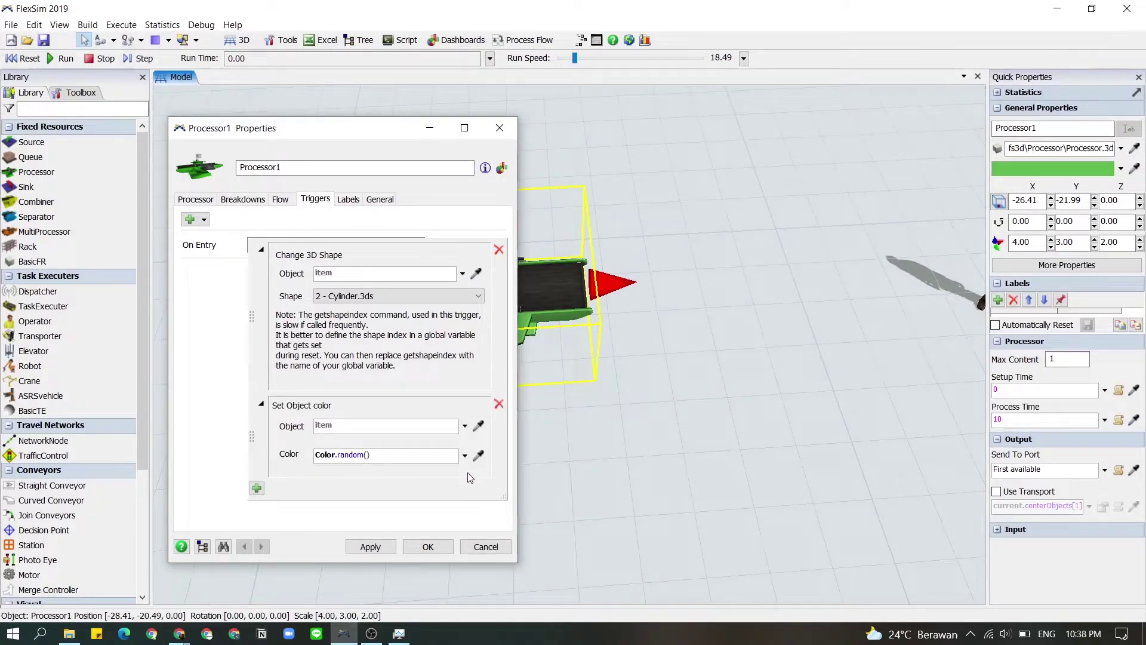
Step: Set the color of the item in the Set Object Color action to Color.pink and apply the change to Processor1
{"action": "left_click", "coordinate": [465, 455]}
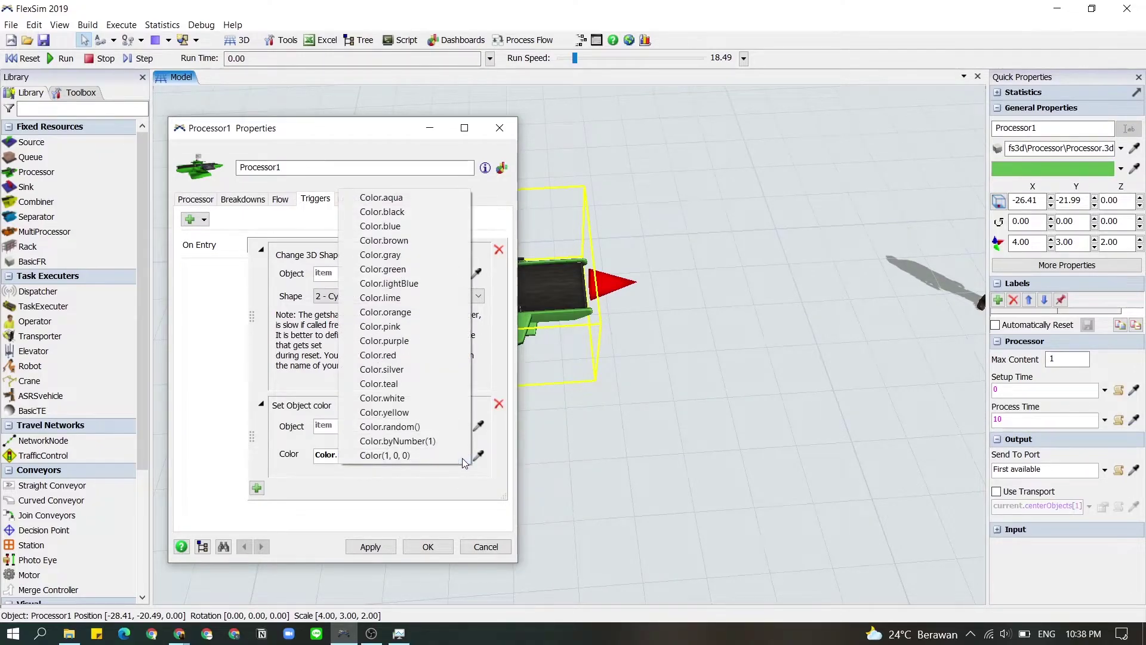
{"action": "left_click", "coordinate": [427, 327]}
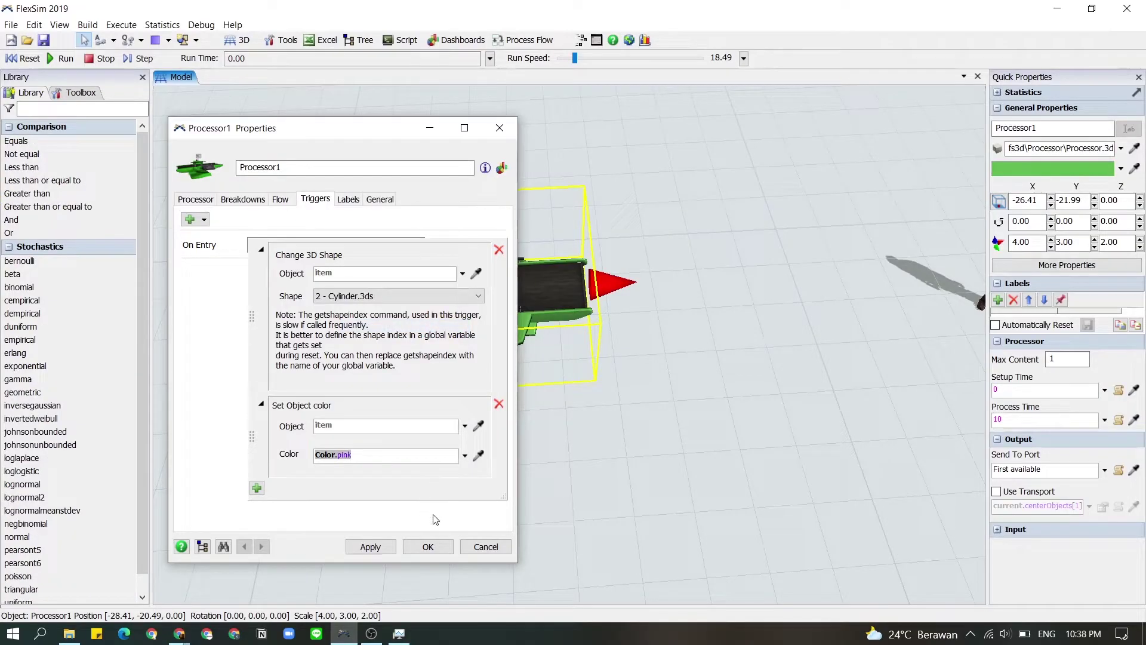
{"action": "left_click", "coordinate": [375, 547]}
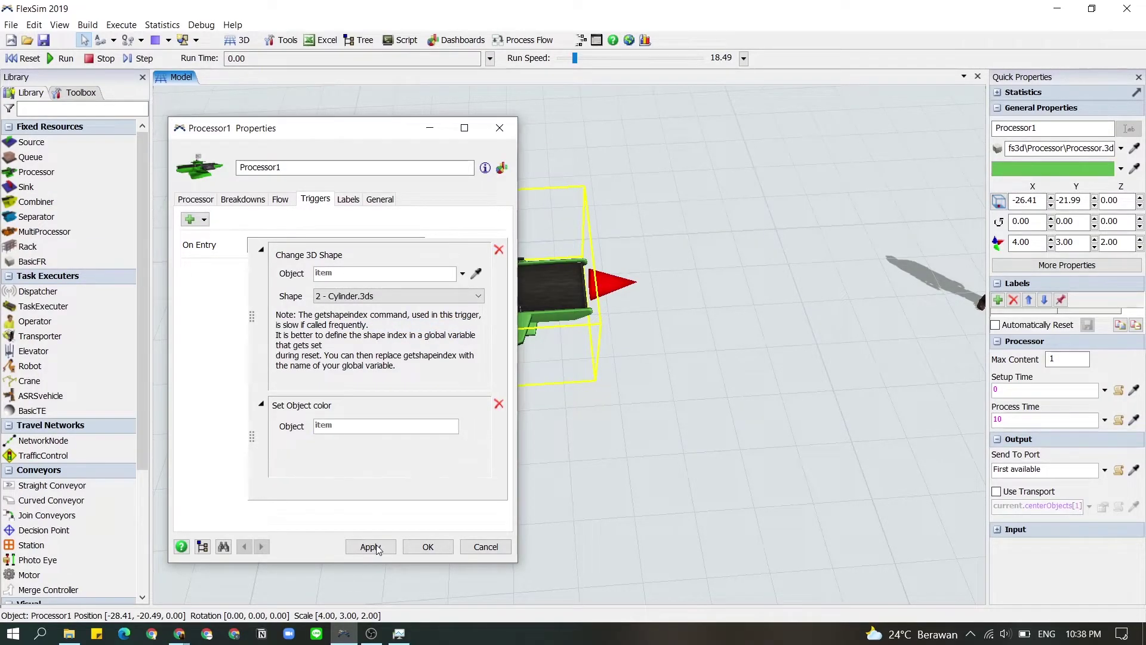
{"action": "left_click", "coordinate": [428, 546]}
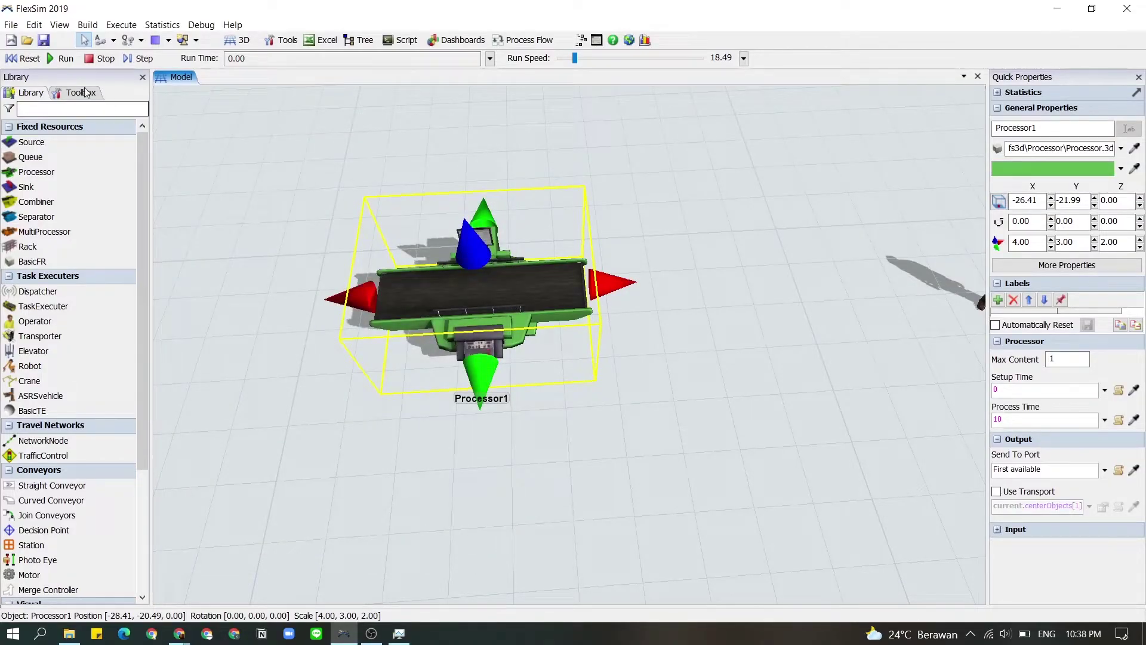
Step: Run the simulation at a run speed of about 18.49 and watch the shape and color of the items on Processor1
{"action": "left_click", "coordinate": [62, 59]}
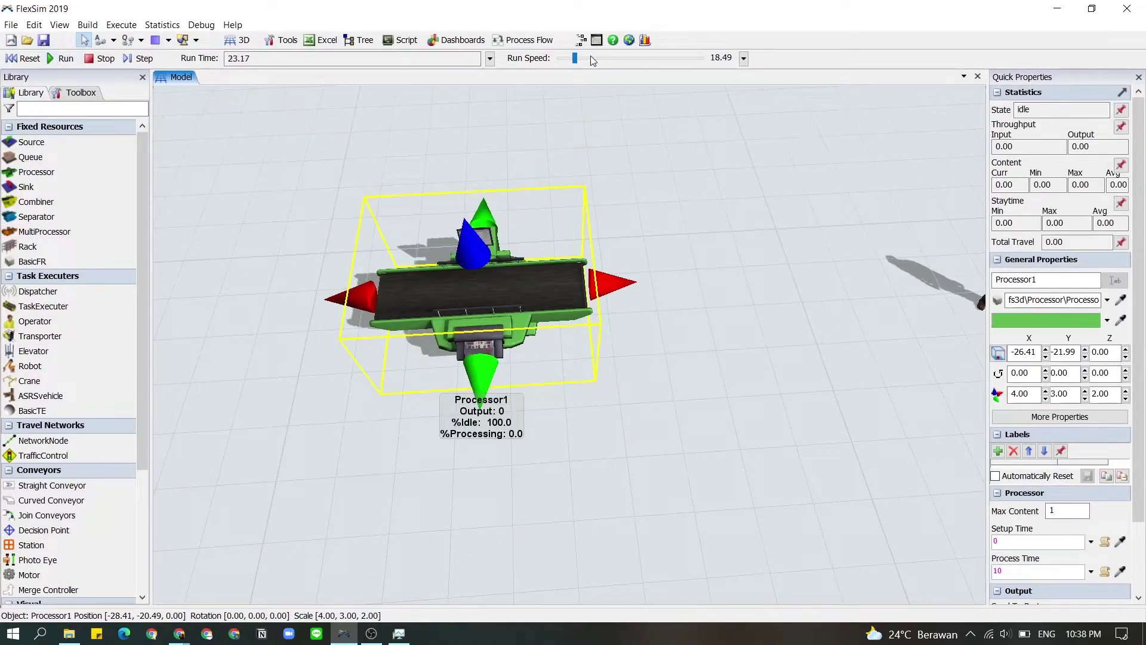
{"action": "left_click_drag", "start_coordinate": [577, 60], "coordinate": [575, 58]}
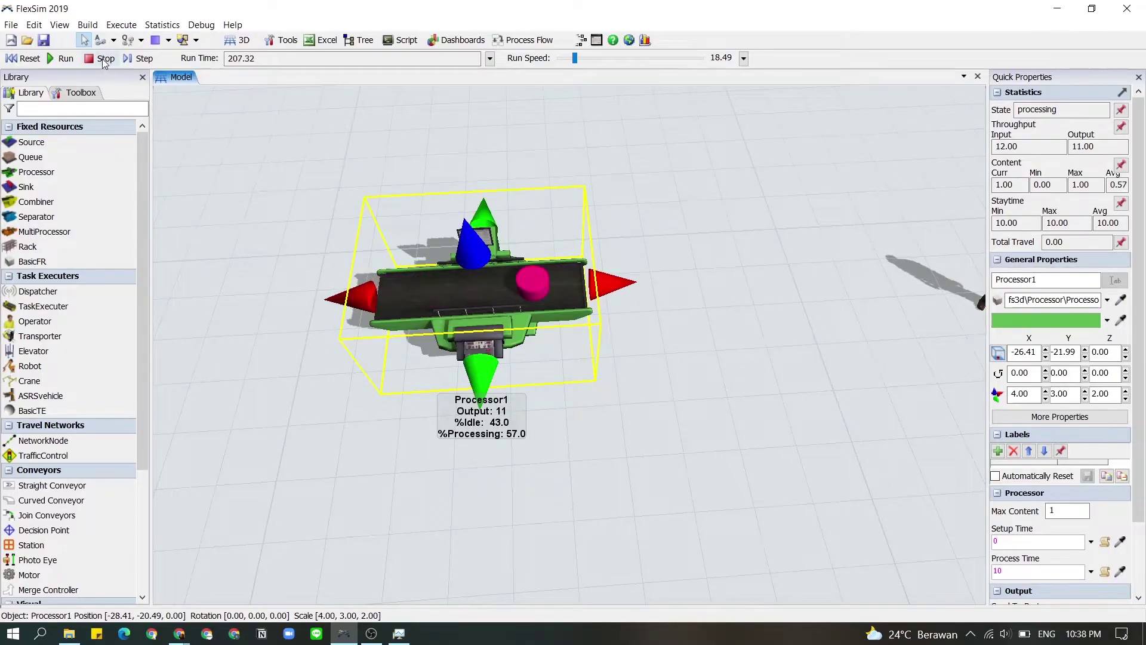
Step: Review which other trigger types can be added to Processor1, close its properties, and reset the model
{"action": "double_click", "coordinate": [461, 277]}
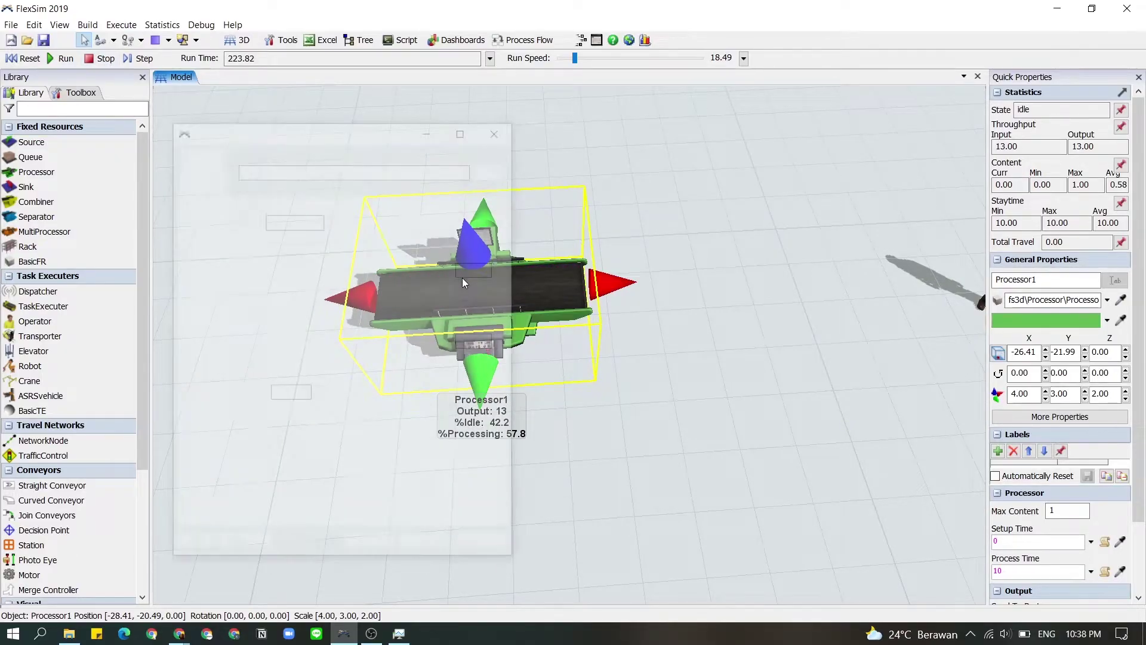
{"action": "left_click", "coordinate": [305, 202]}
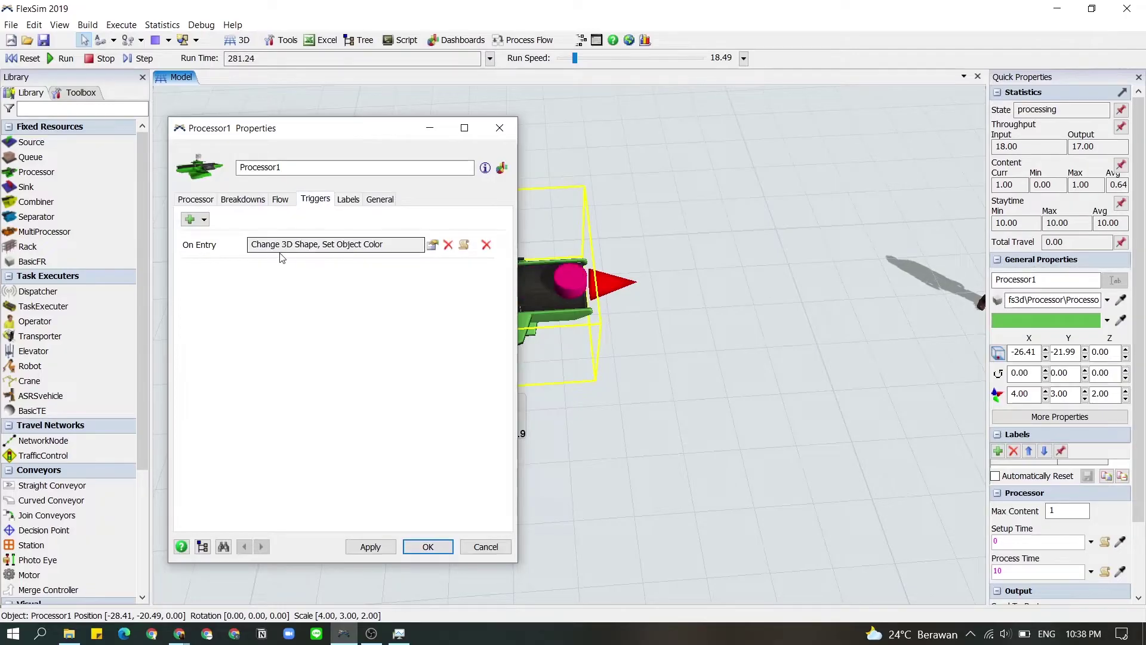
{"action": "left_click", "coordinate": [203, 220]}
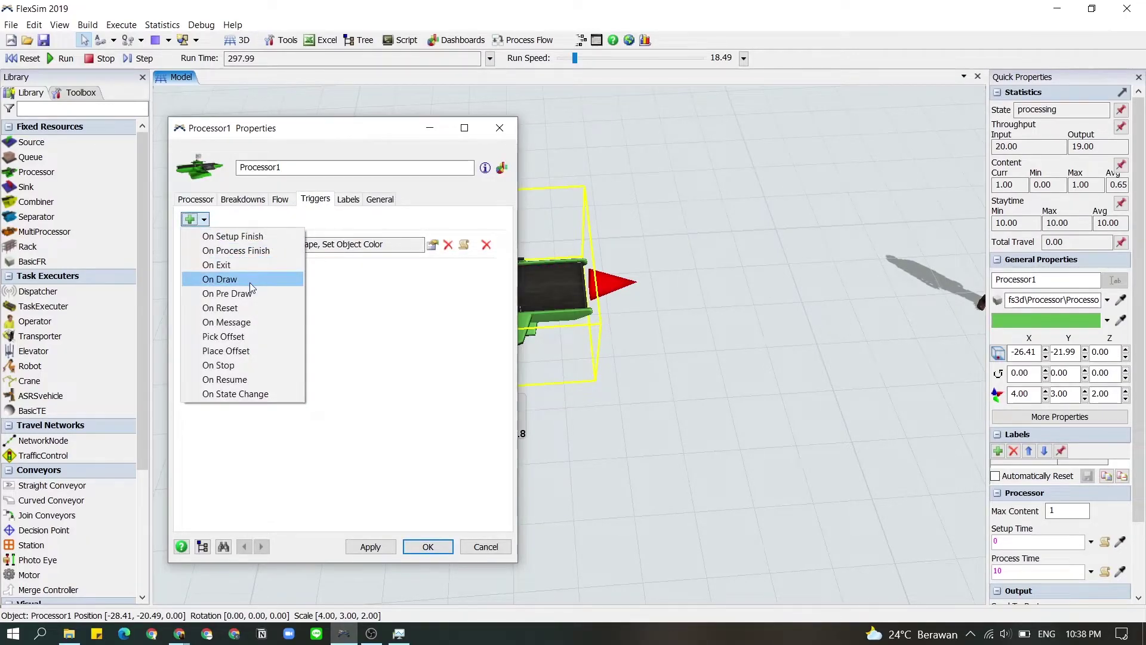
{"action": "left_click", "coordinate": [470, 443]}
{"action": "left_click", "coordinate": [441, 548]}
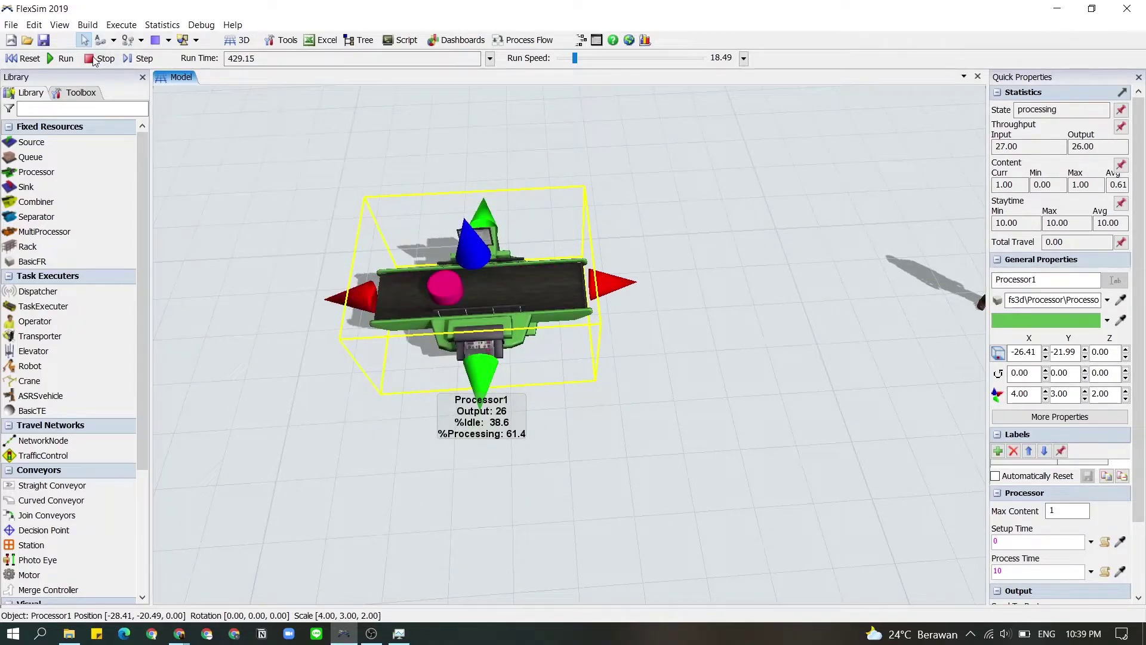
{"action": "left_click", "coordinate": [23, 58]}
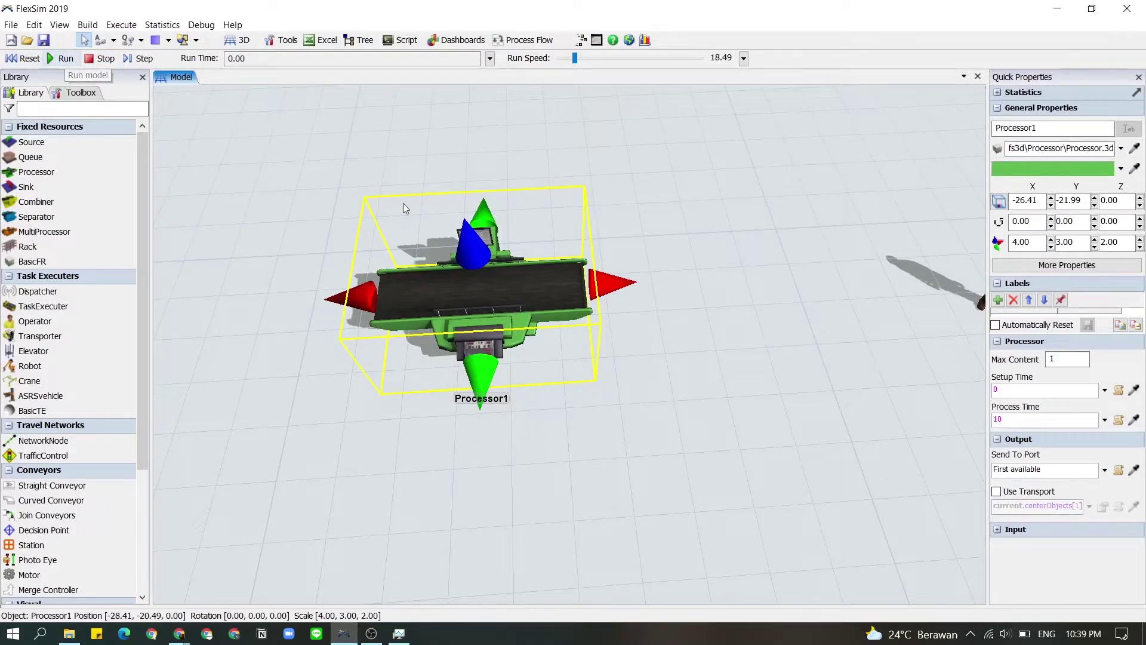